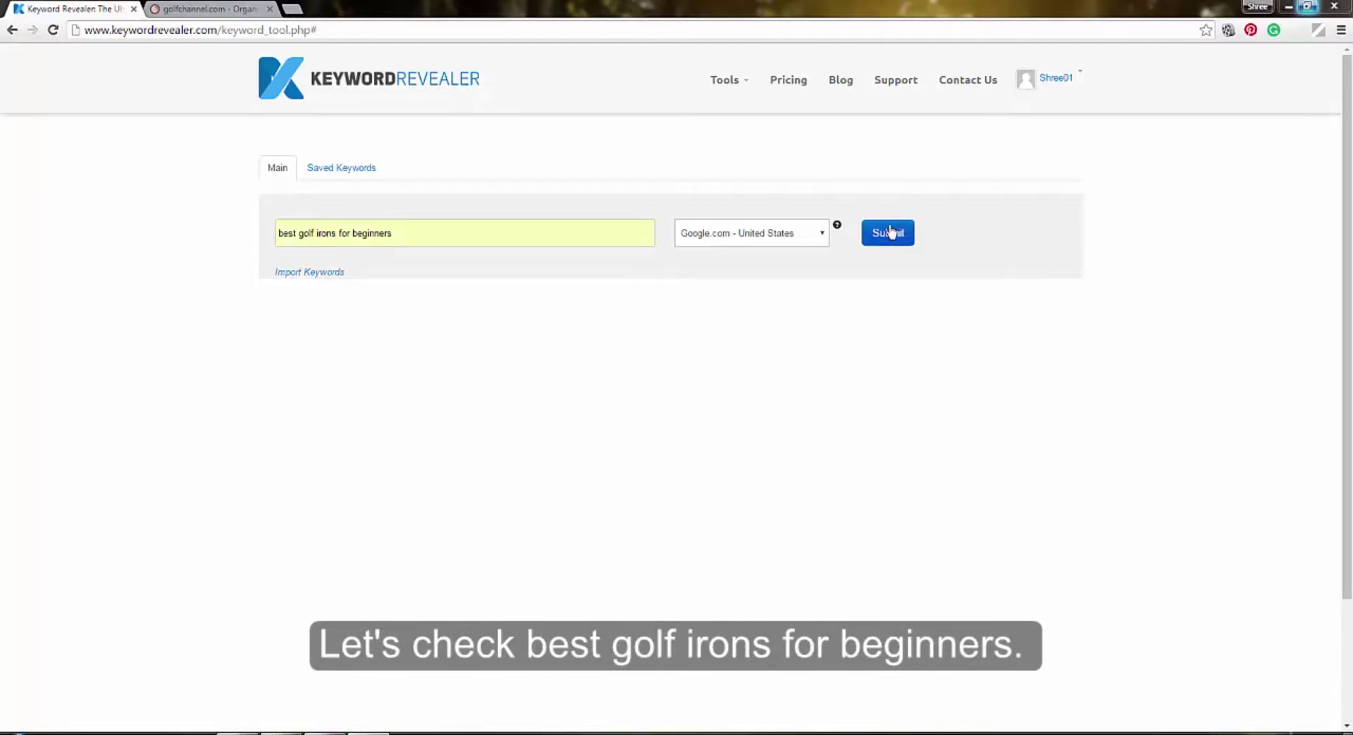
Step: Look up "best golf irons for beginners" for Google.com - United States and review its domain availability and Google top ten ranking
{"action": "left_click", "coordinate": [889, 234]}
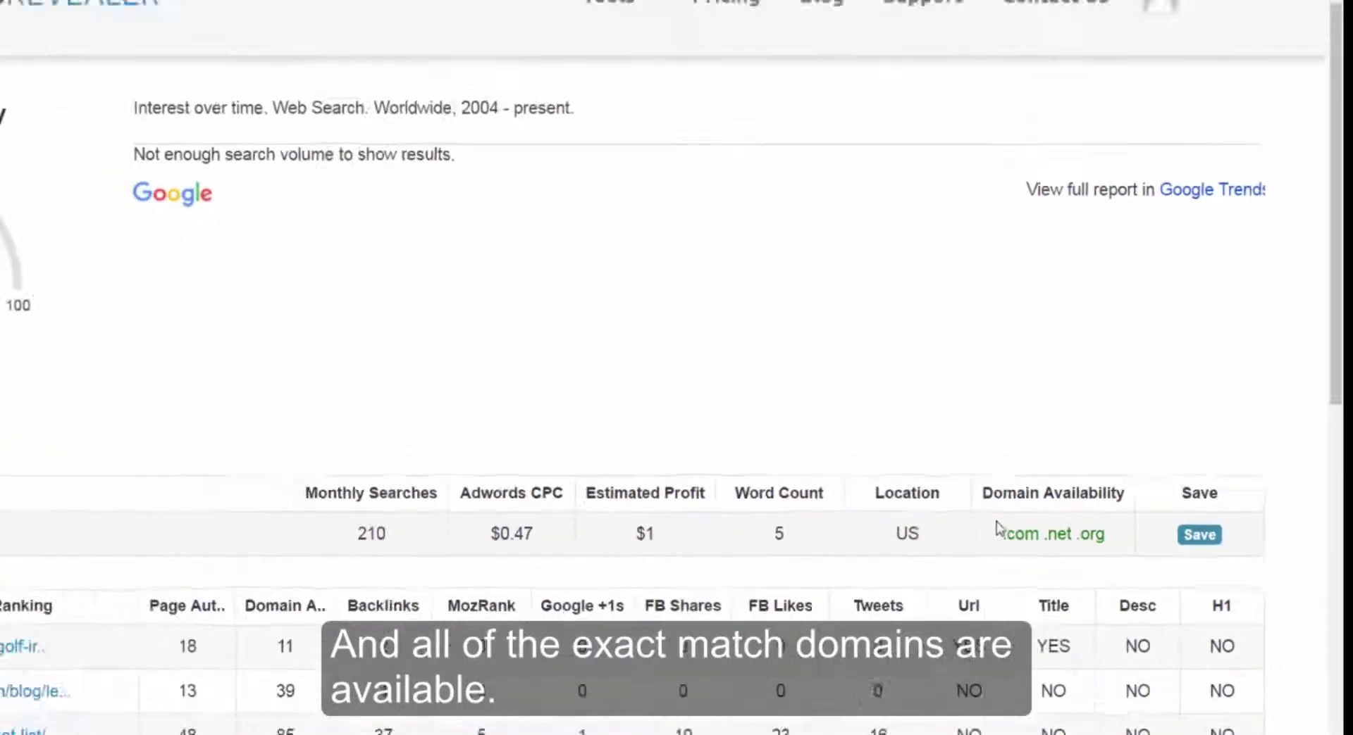
{"action": "scroll", "coordinate": [1056, 539], "scroll_direction": "down", "scroll_amount": 5}
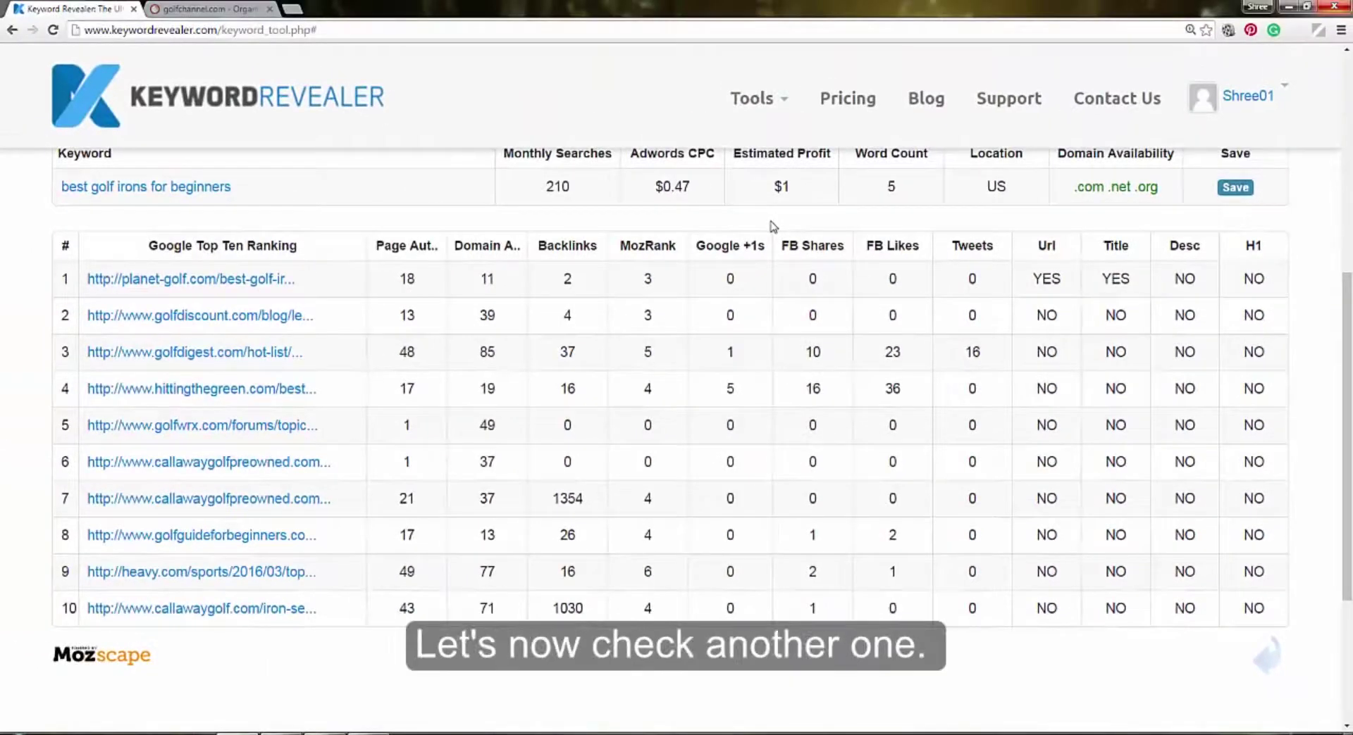
{"action": "scroll", "coordinate": [773, 225], "scroll_direction": "up", "scroll_amount": 3}
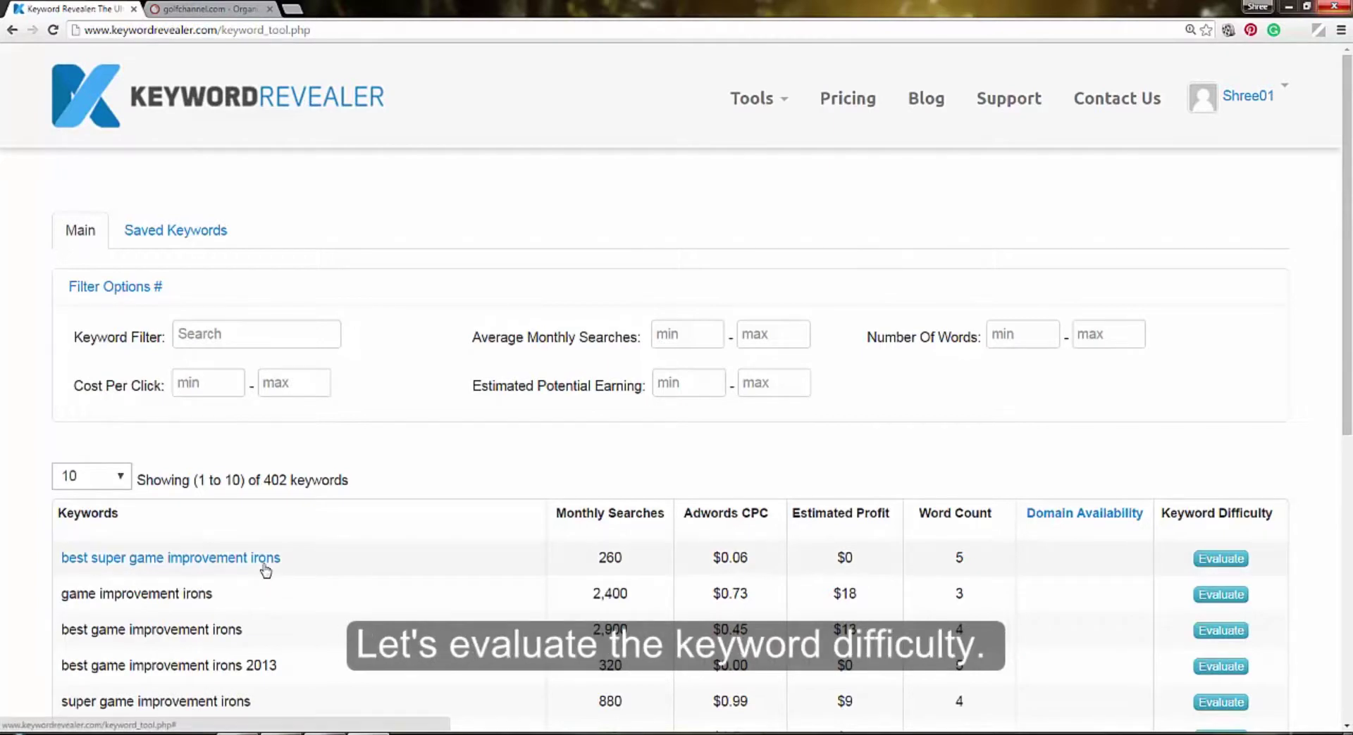
Step: Evaluate the keyword difficulty of "best super game improvement irons" and review the authority and on-page optimisation of its top ten sites
{"action": "left_click", "coordinate": [1219, 559]}
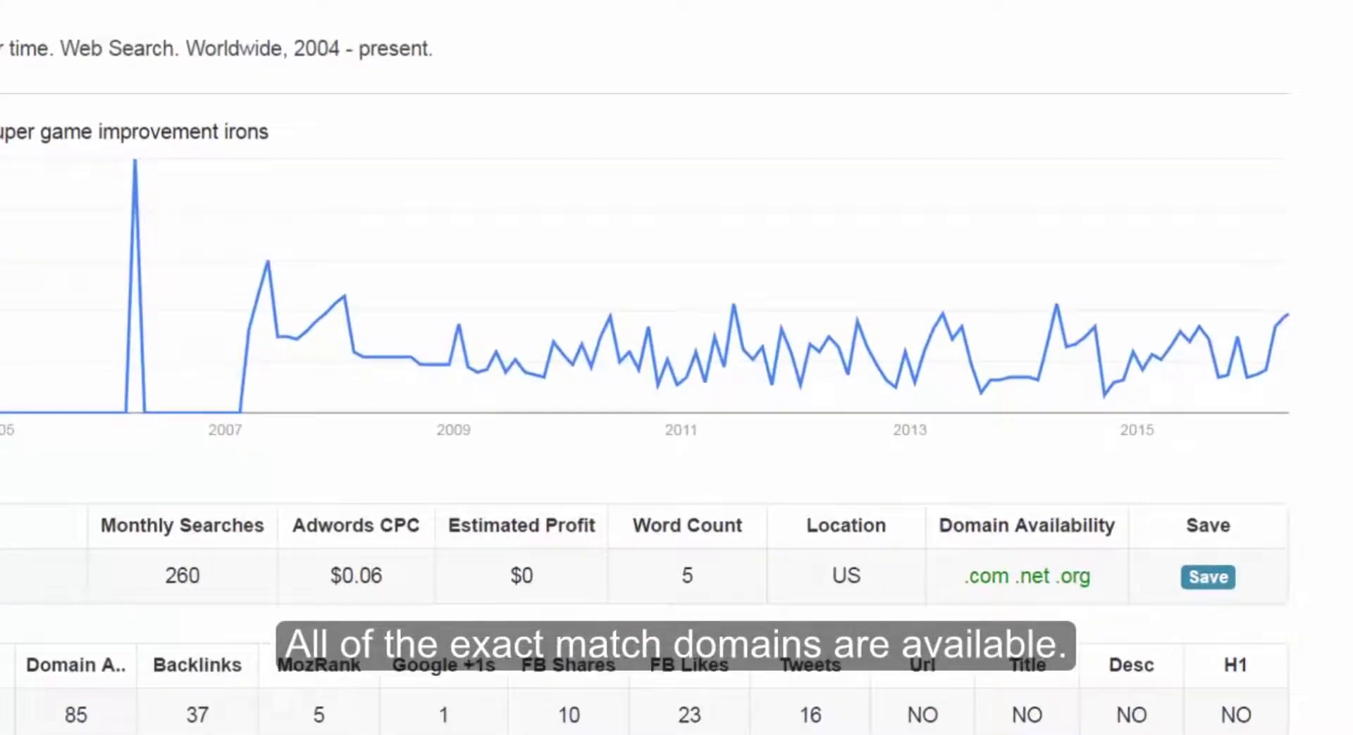
{"action": "scroll", "coordinate": [676, 423], "scroll_direction": "down", "scroll_amount": 3}
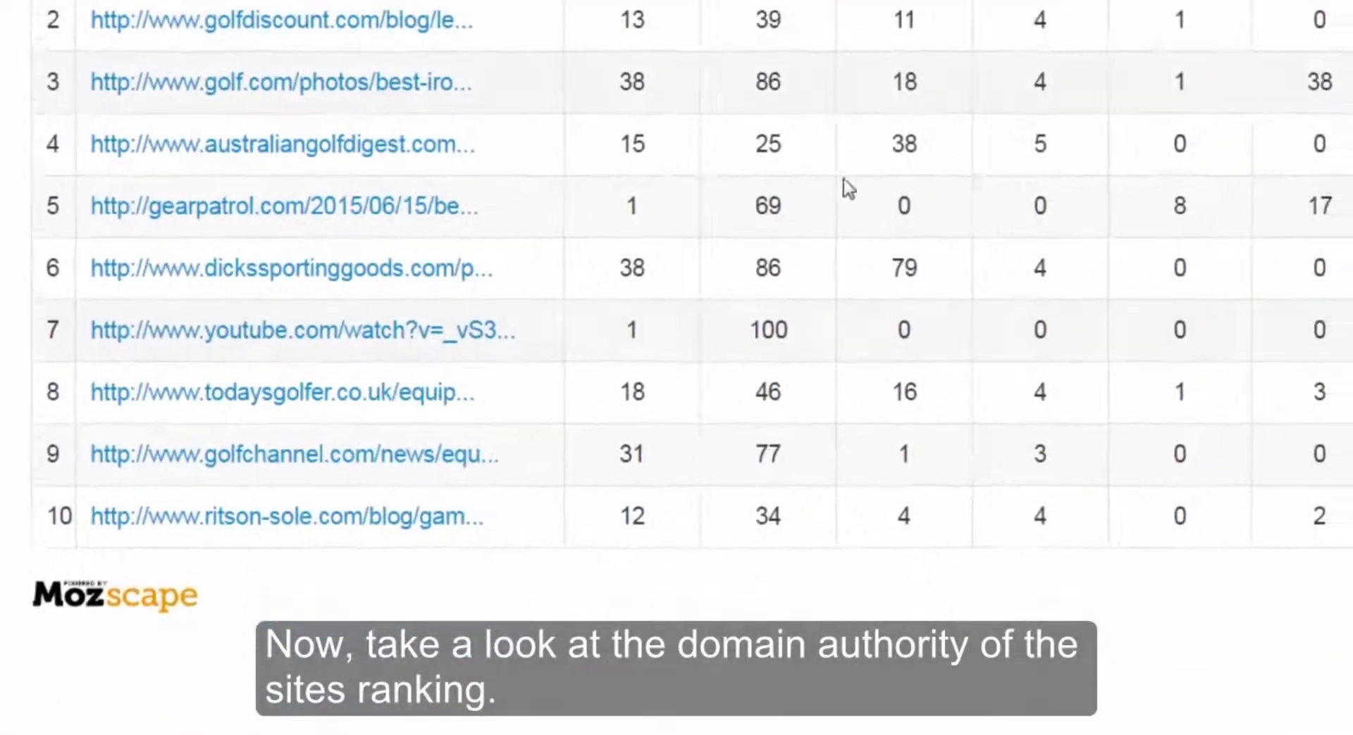
{"action": "scroll", "coordinate": [849, 188], "scroll_direction": "up", "scroll_amount": 2}
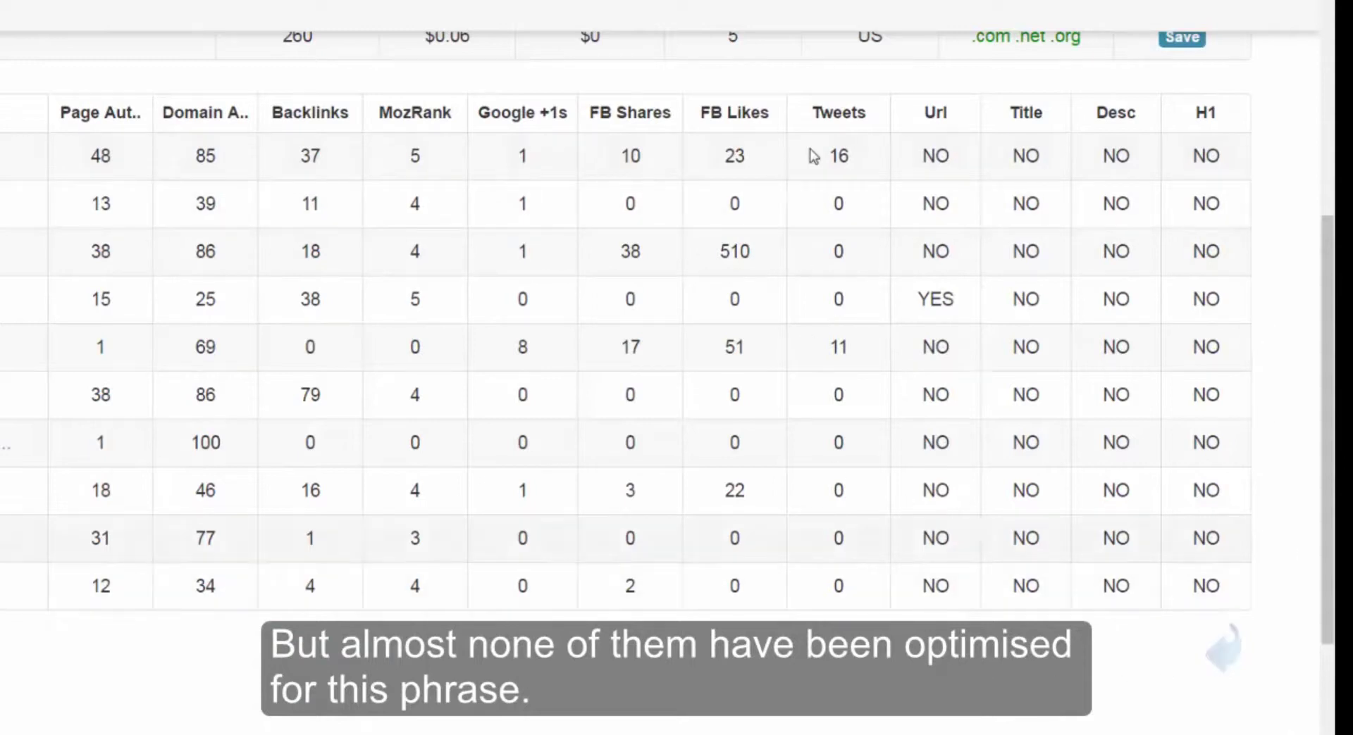
{"action": "scroll", "coordinate": [6, 65], "scroll_direction": "up", "scroll_amount": 3}
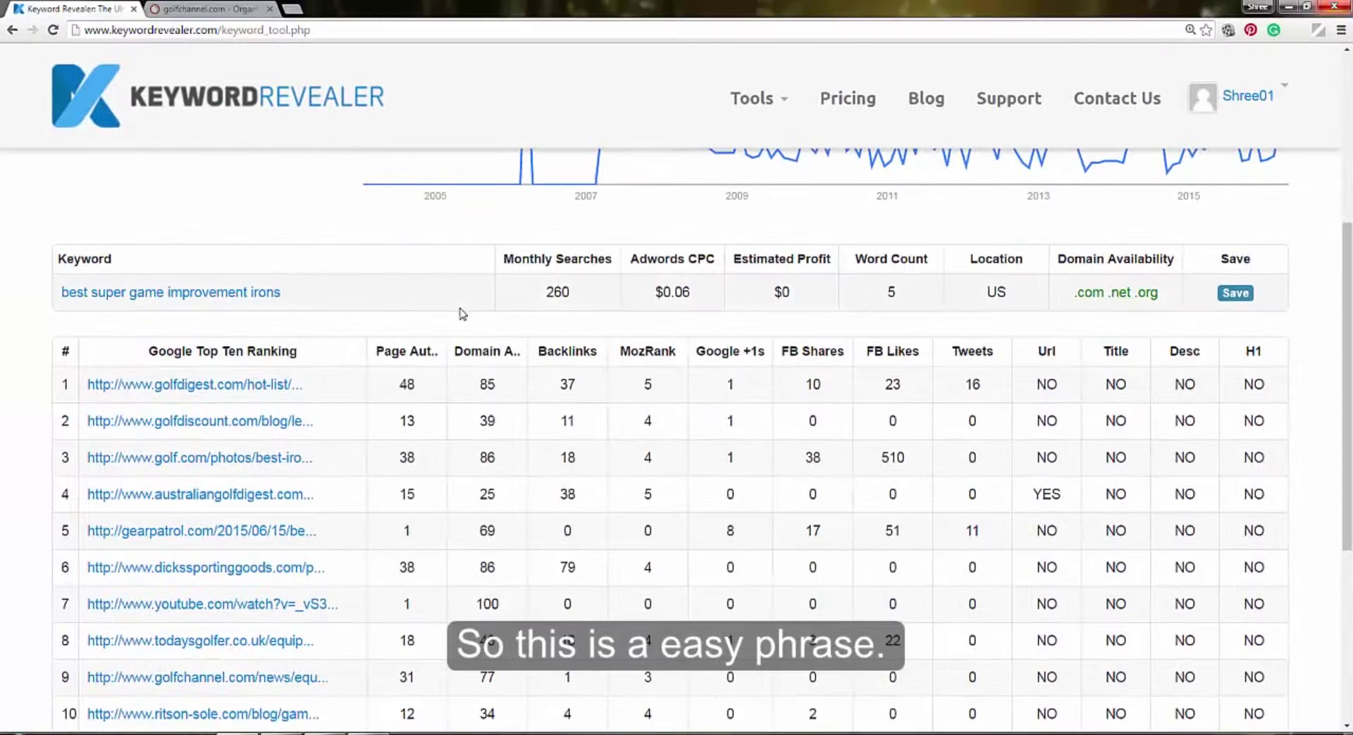
{"action": "scroll", "coordinate": [486, 282], "scroll_direction": "down", "scroll_amount": 1}
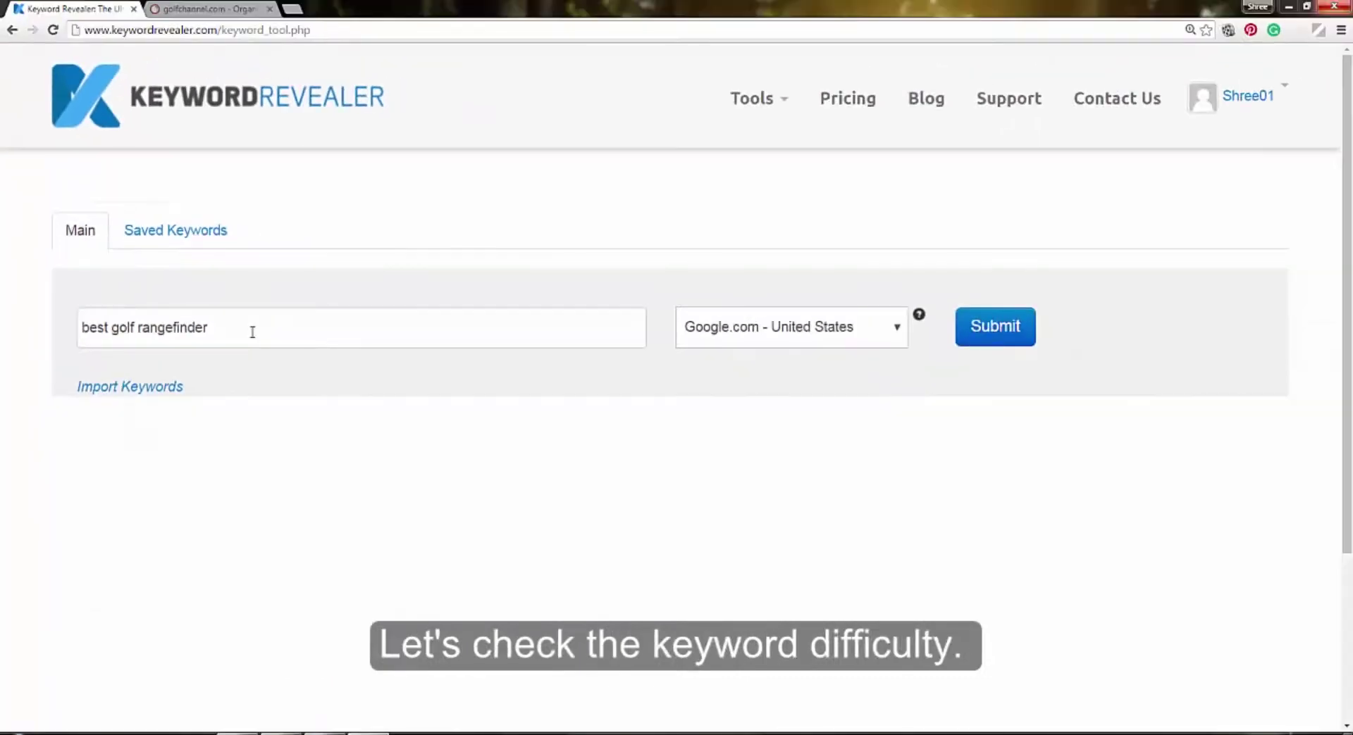
Step: Look up "best golf rangefinder", evaluate its keyword difficulty, and check the on-page optimisation of twogolfguys.com and golfgeargeeks.com
{"action": "left_click", "coordinate": [979, 326]}
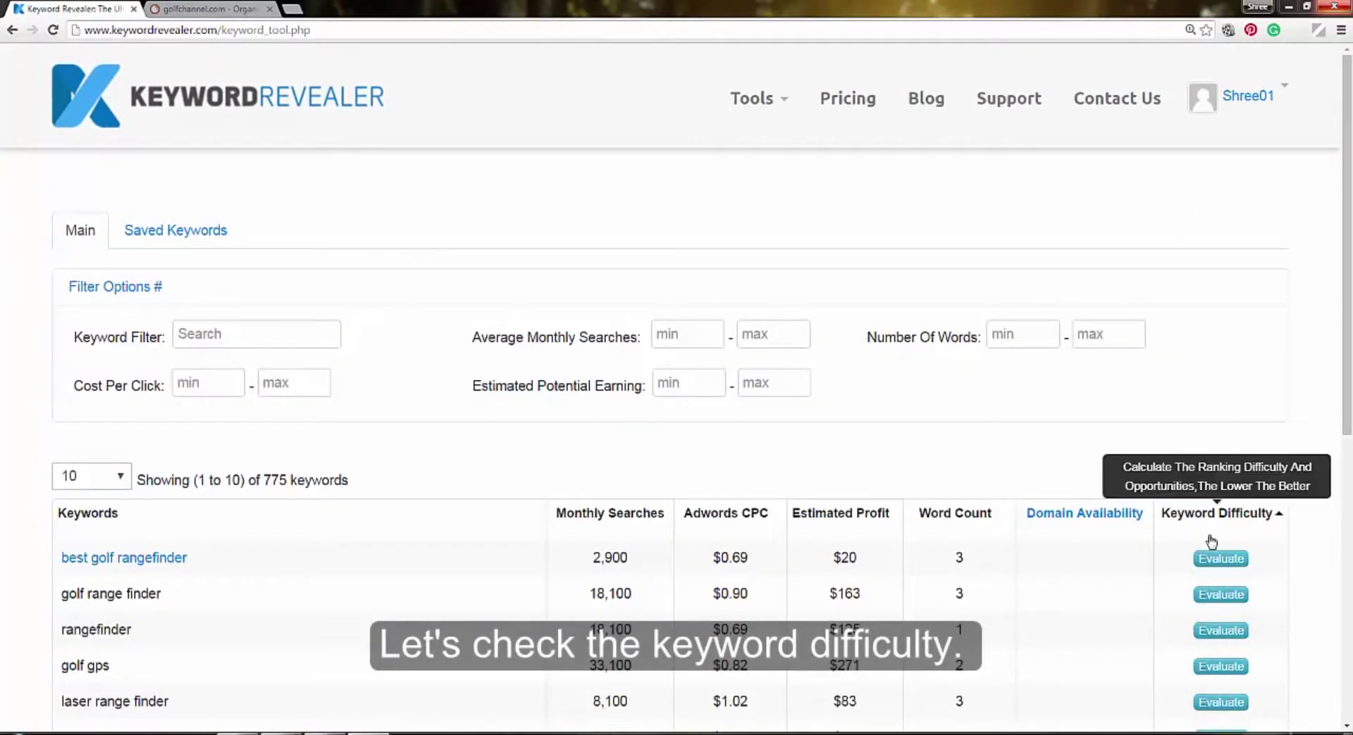
{"action": "left_click", "coordinate": [1220, 560]}
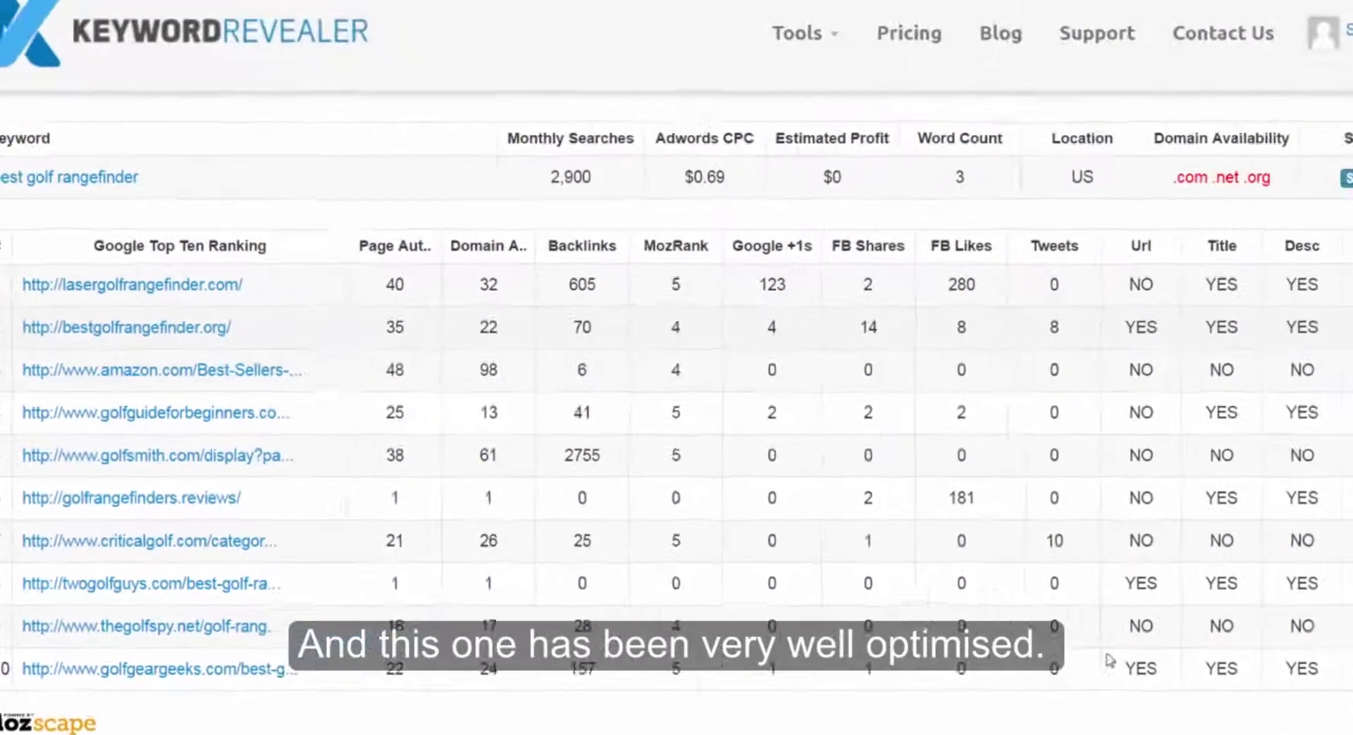
{"action": "left_click_drag", "start_coordinate": [1059, 596], "coordinate": [1323, 592]}
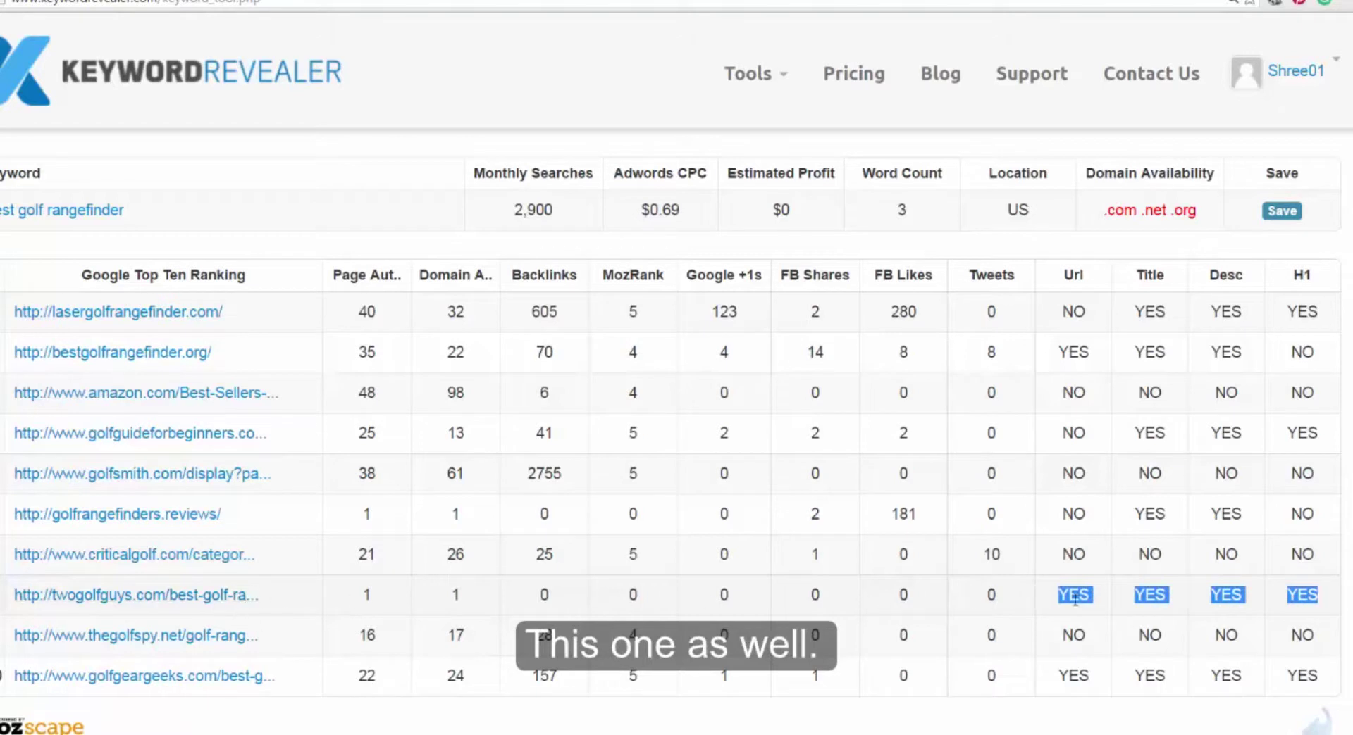
{"action": "left_click_drag", "start_coordinate": [1059, 674], "coordinate": [1316, 676]}
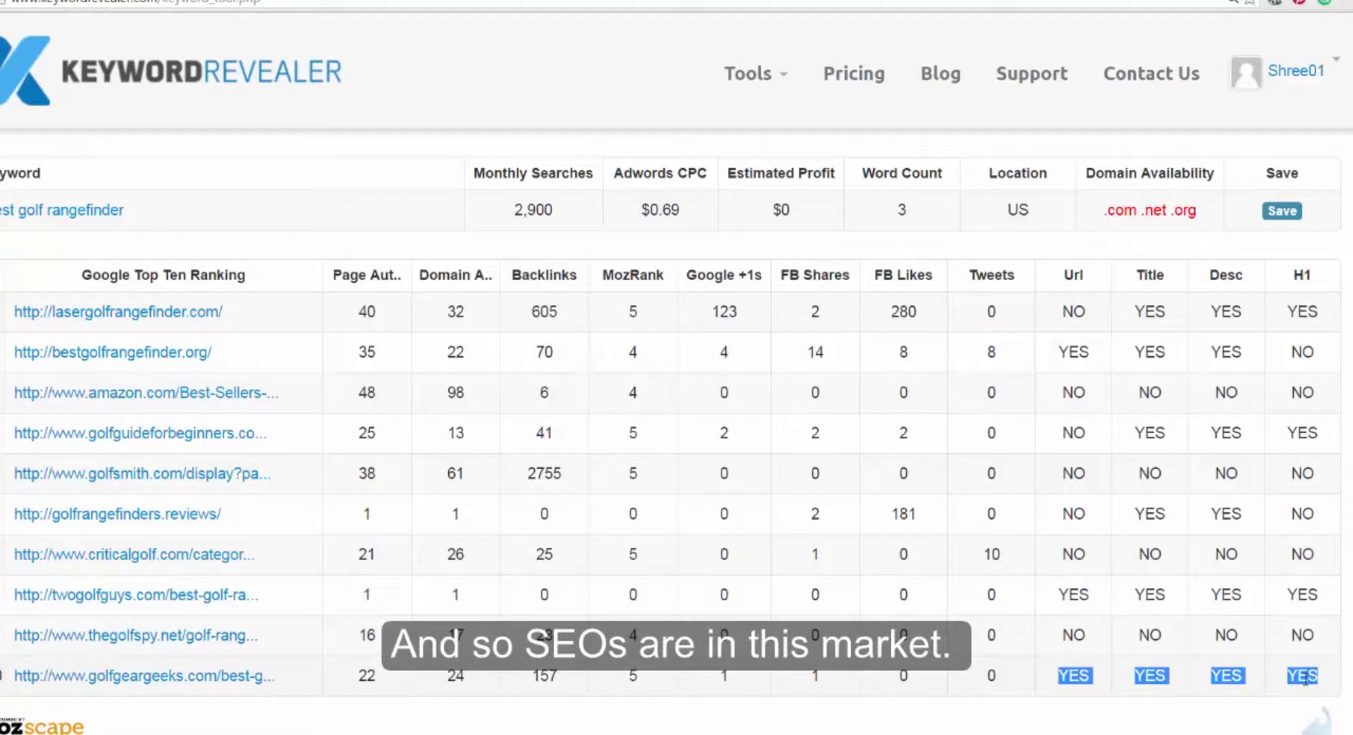
{"action": "left_click", "coordinate": [1304, 677]}
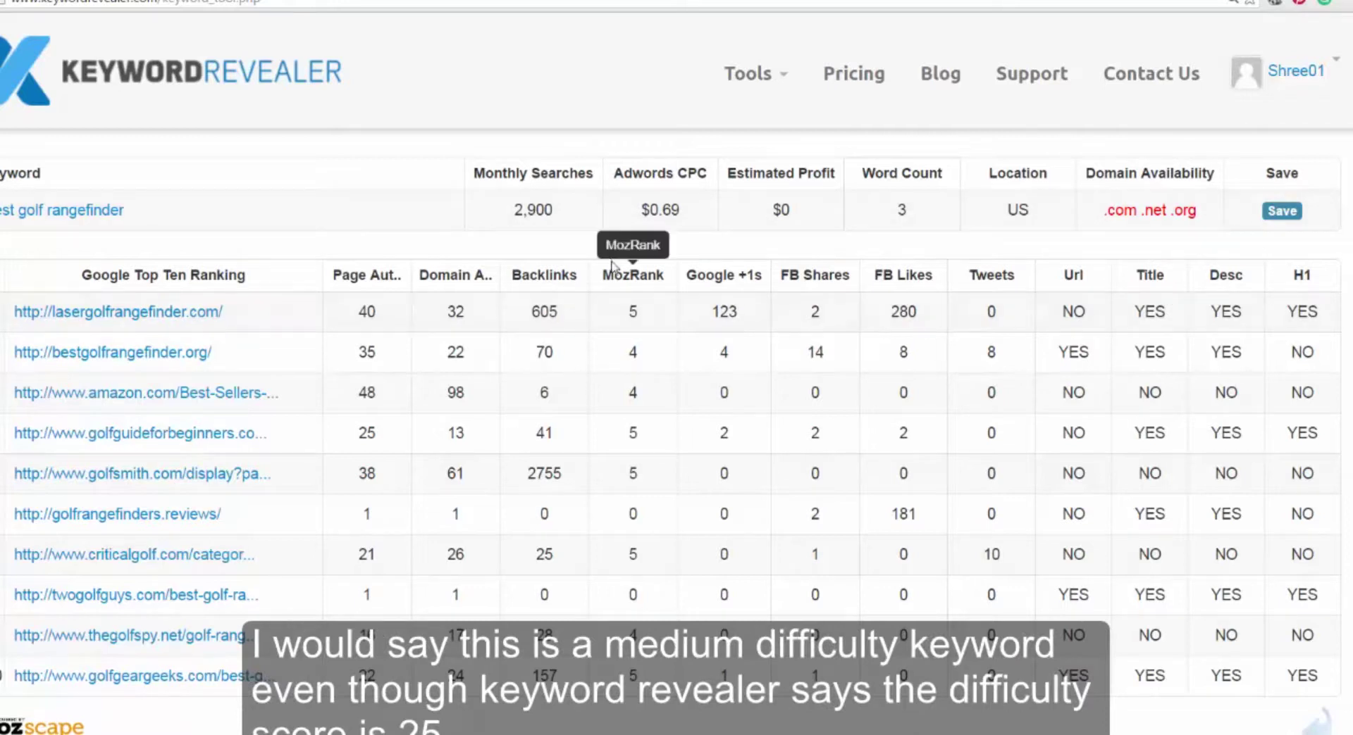
{"action": "scroll", "coordinate": [561, 248], "scroll_direction": "up", "scroll_amount": 5}
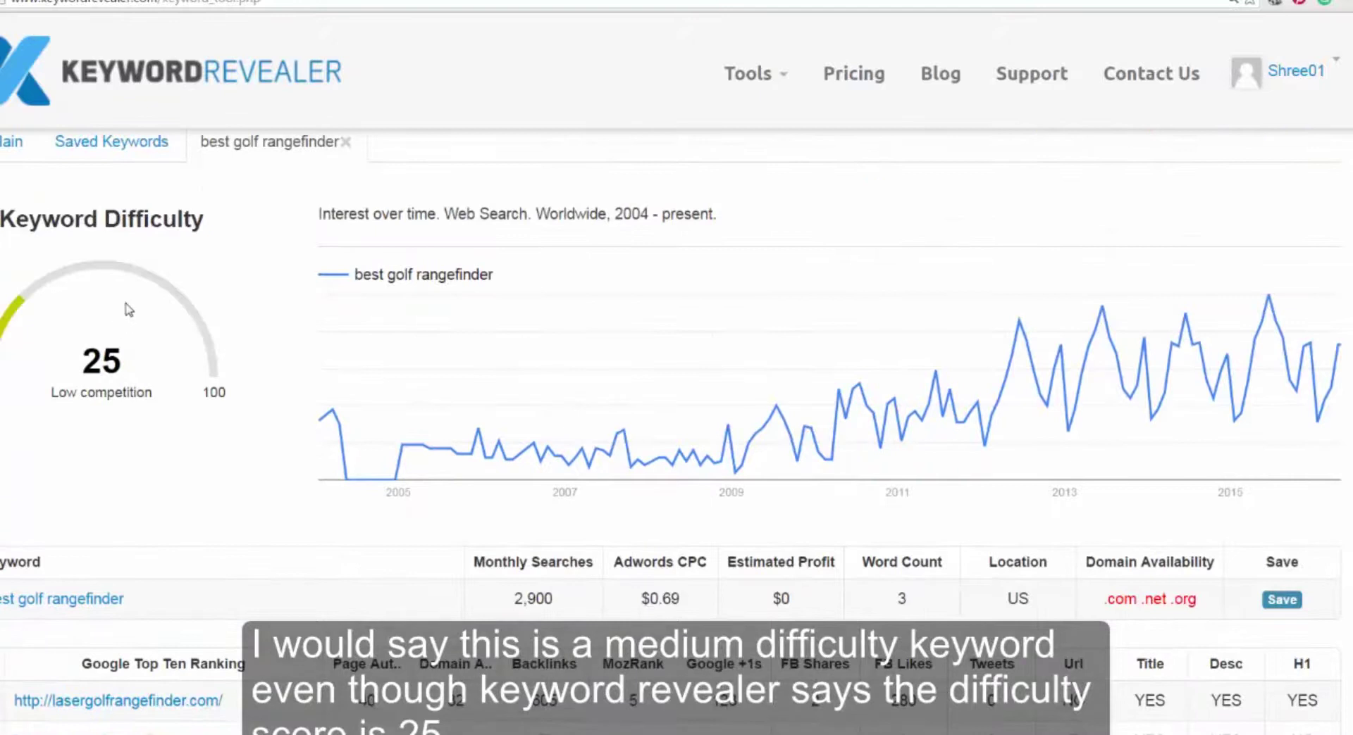
{"action": "scroll", "coordinate": [420, 594], "scroll_direction": "down", "scroll_amount": 4}
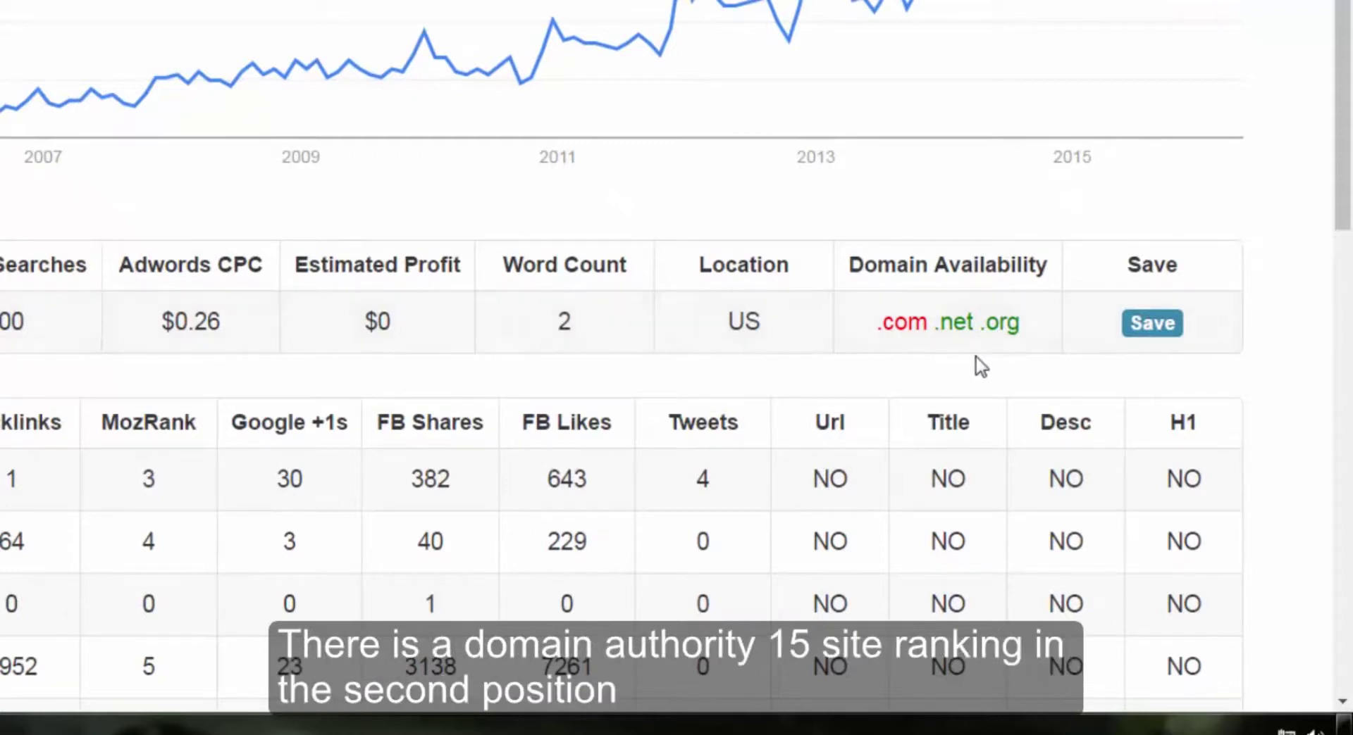
Step: Examine the domain authority and backlinks of airjordanshoeshq.com in the top ten ranking for "best jordans"
{"action": "scroll", "coordinate": [979, 366], "scroll_direction": "down", "scroll_amount": 5}
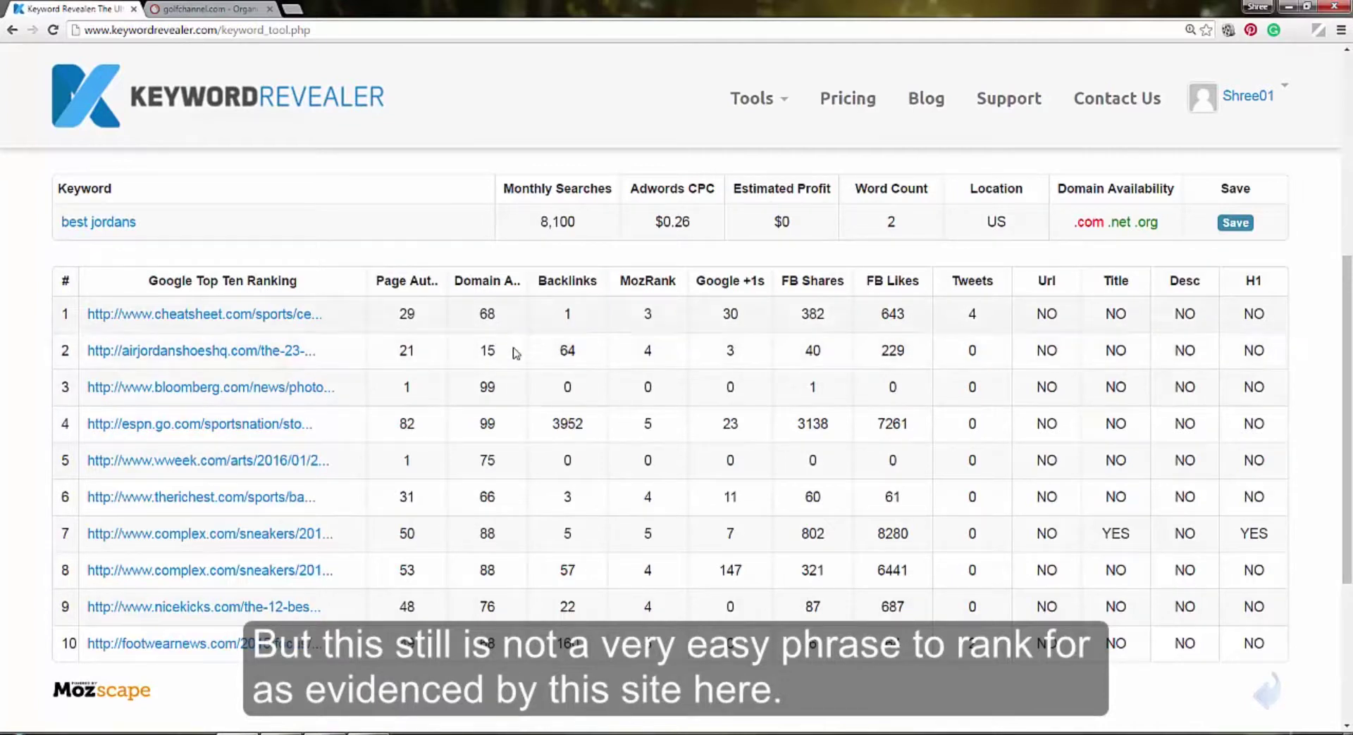
{"action": "double_click", "coordinate": [487, 351]}
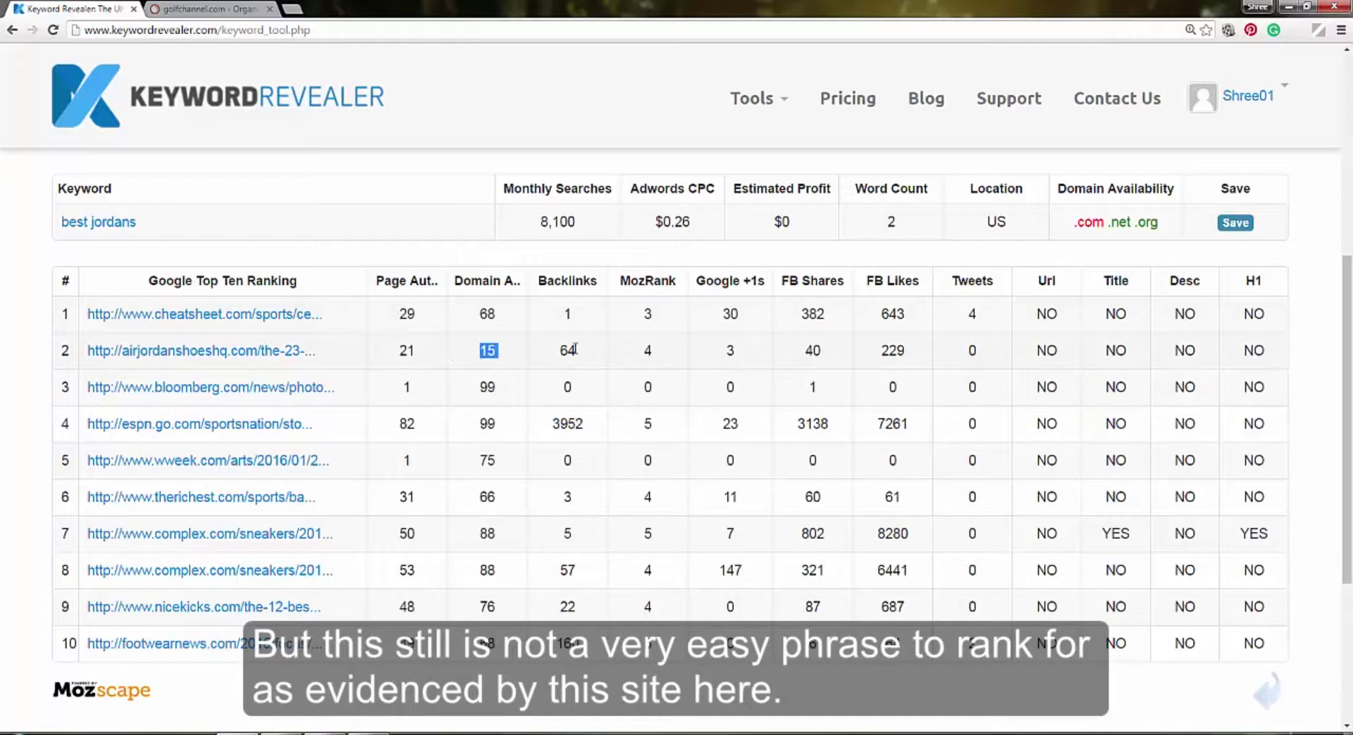
{"action": "left_click", "coordinate": [500, 363]}
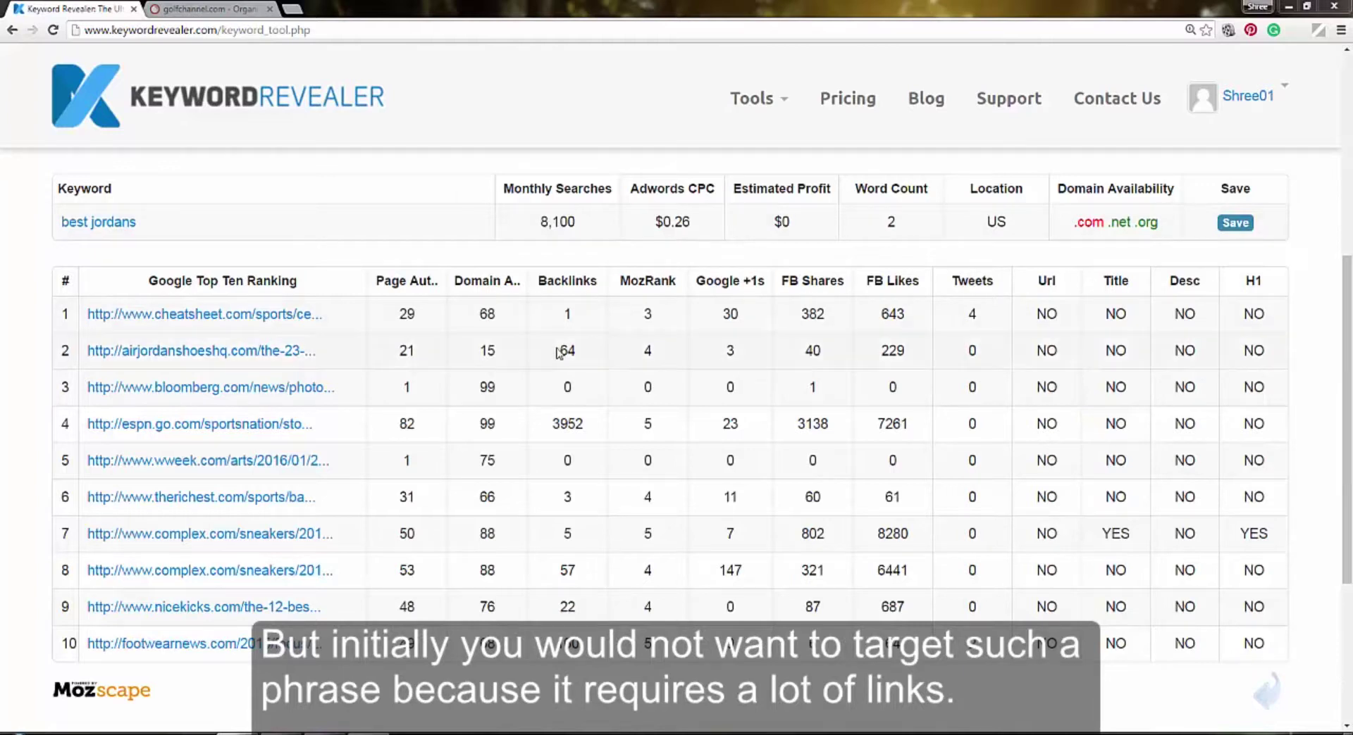
{"action": "left_click_drag", "start_coordinate": [558, 351], "coordinate": [577, 349]}
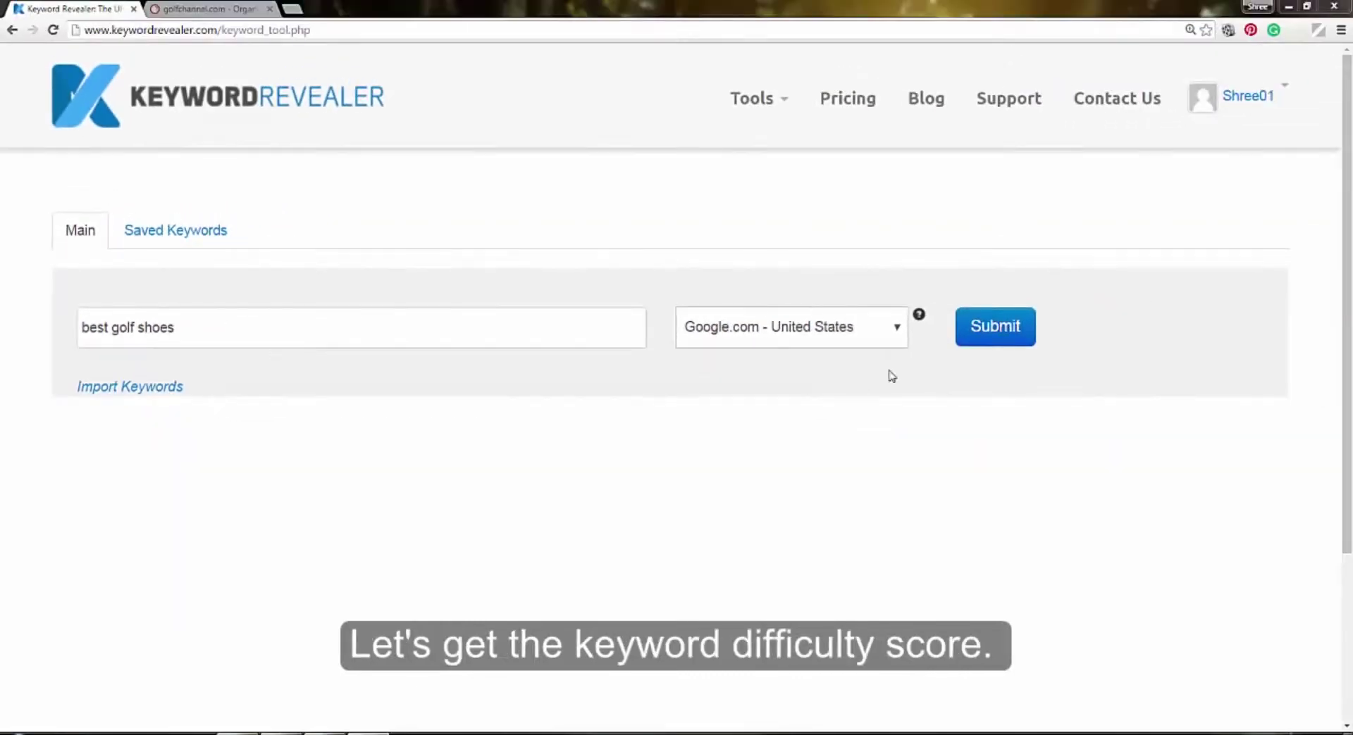
Step: Look up "best golf shoes", evaluate its keyword difficulty, and check the domain authority and on-page optimisation of dickssportinggoods.com
{"action": "left_click", "coordinate": [993, 331]}
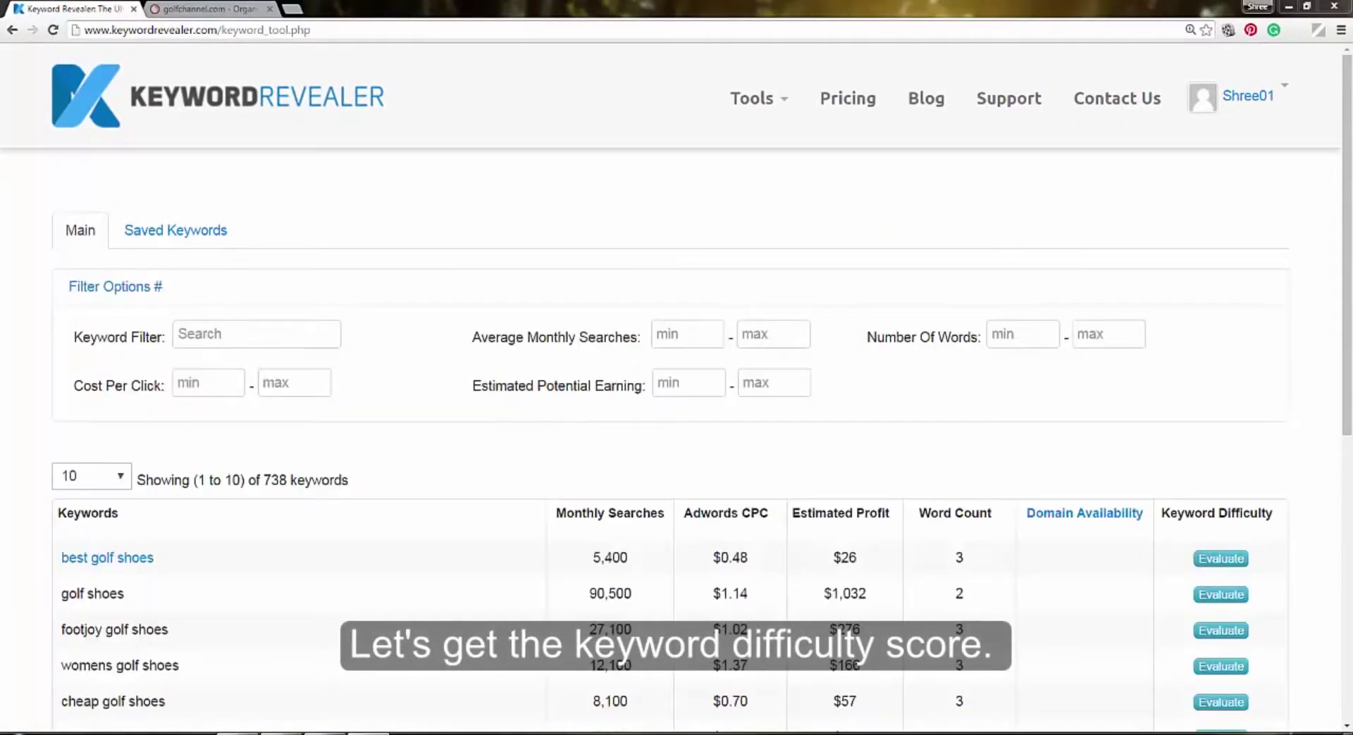
{"action": "left_click", "coordinate": [1232, 560]}
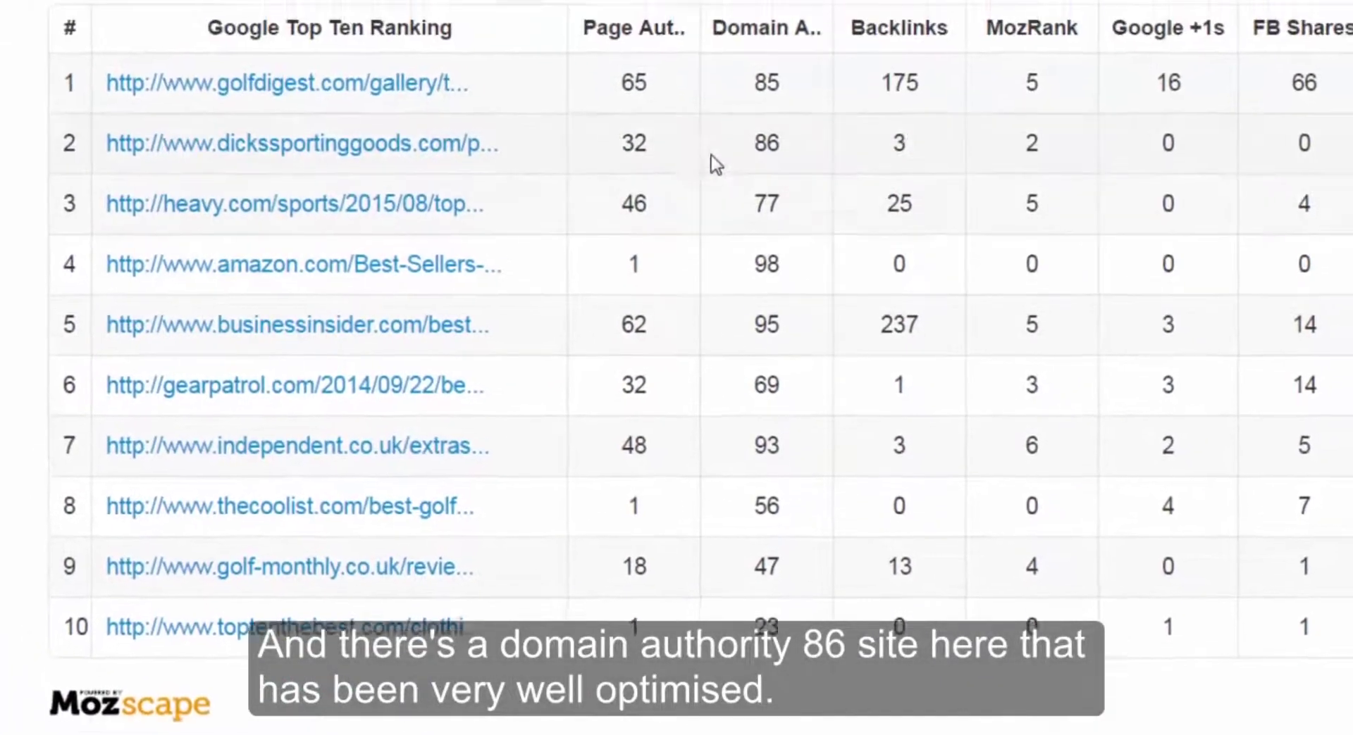
{"action": "left_click_drag", "start_coordinate": [754, 169], "coordinate": [835, 189]}
{"action": "left_click", "coordinate": [835, 189]}
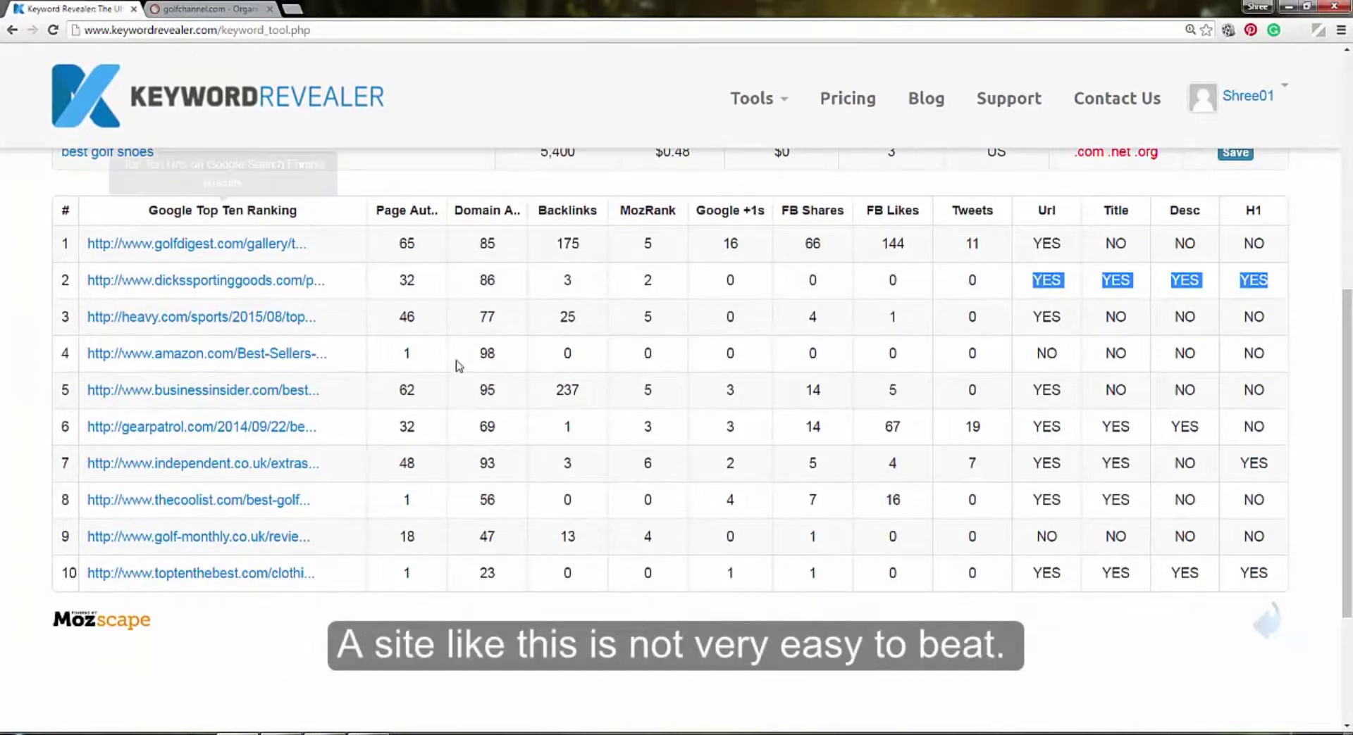
{"action": "left_click", "coordinate": [484, 282]}
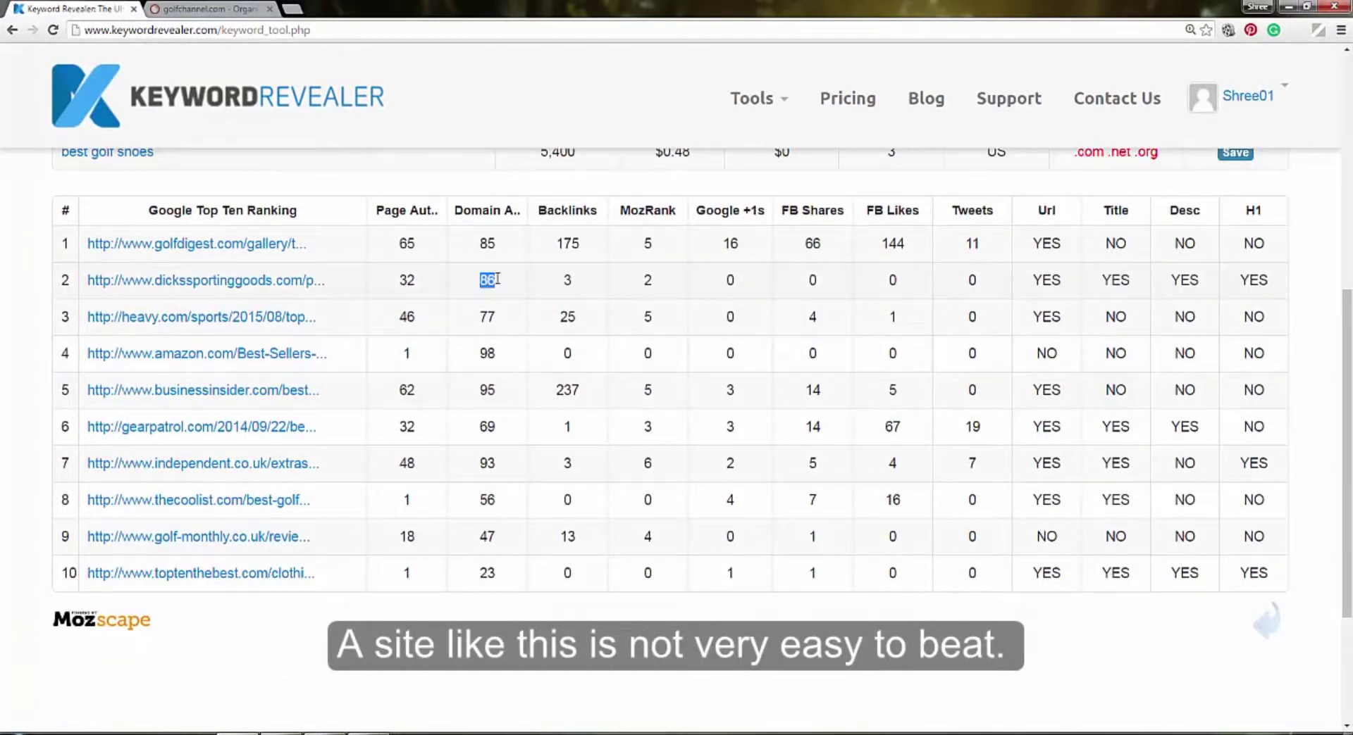
{"action": "left_click", "coordinate": [496, 279]}
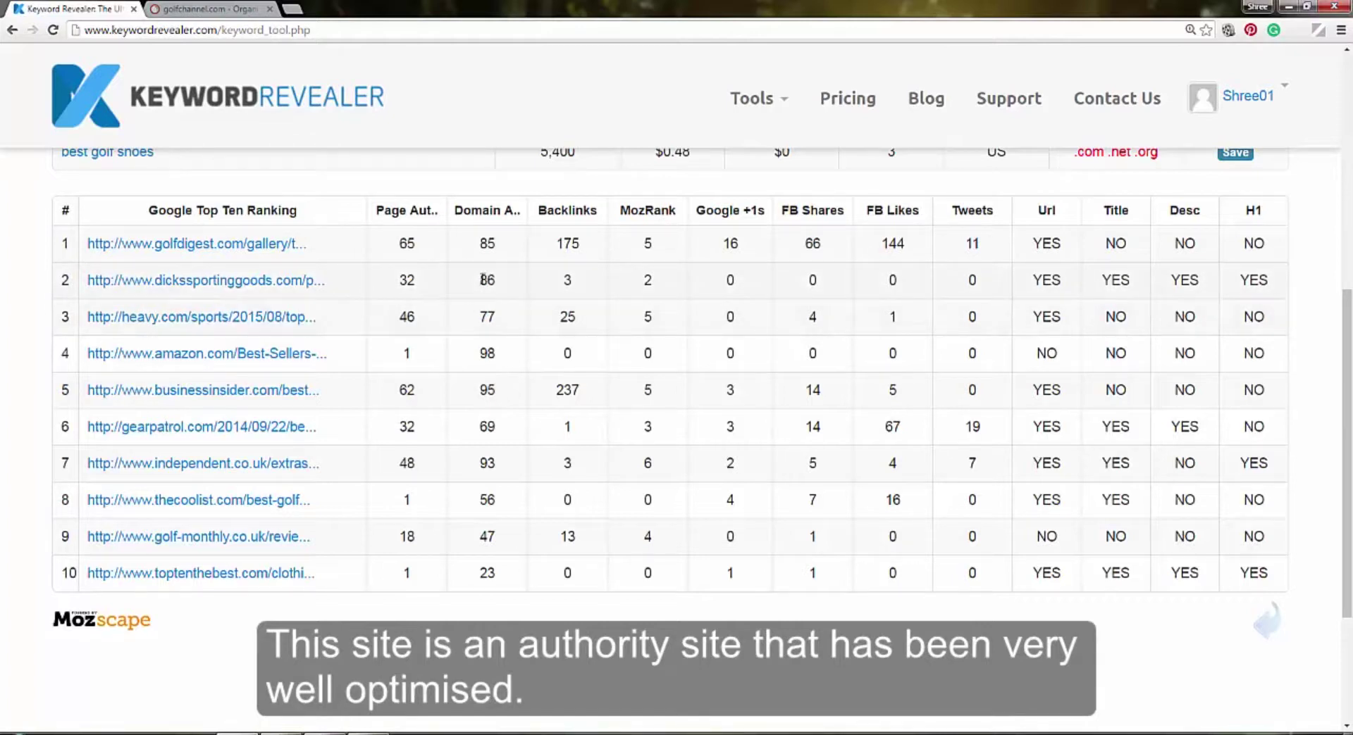
{"action": "double_click", "coordinate": [491, 280]}
{"action": "left_click_drag", "start_coordinate": [1034, 280], "coordinate": [1267, 281]}
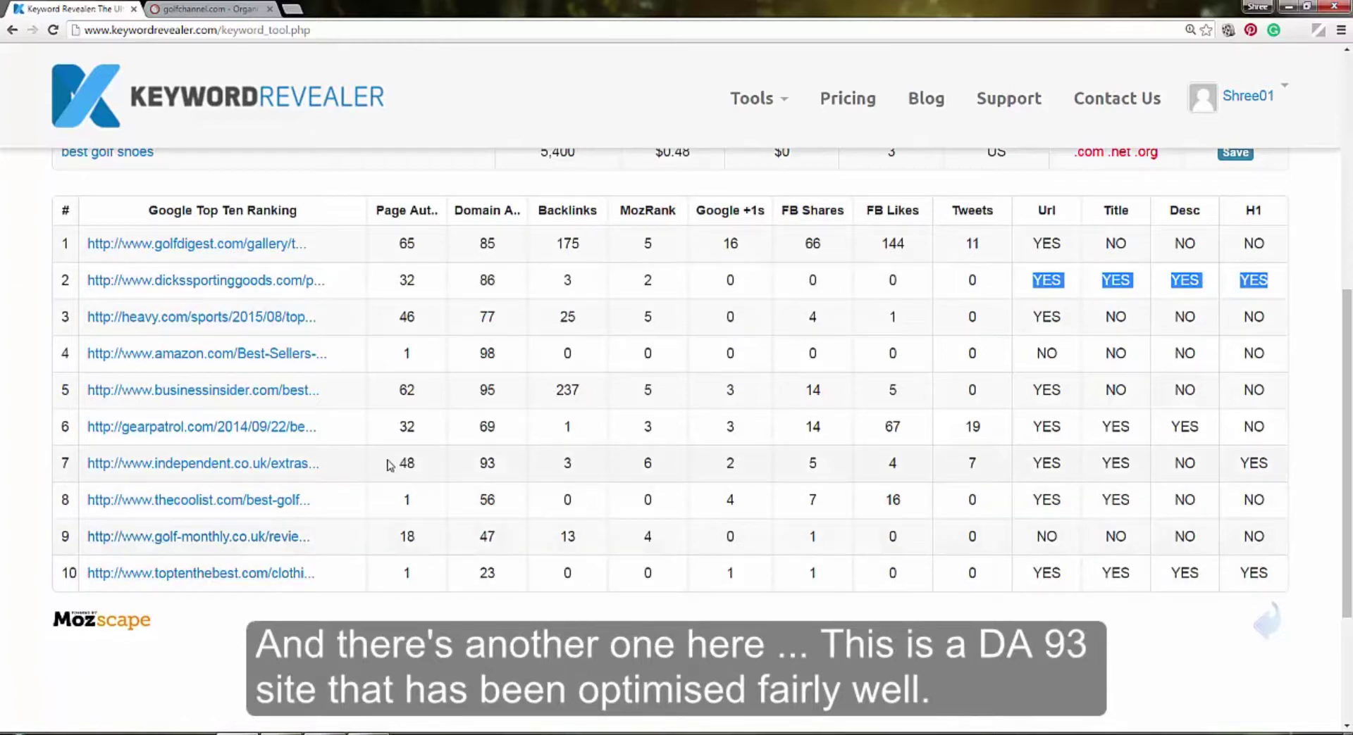
Step: Check the domain authority and on-page optimisation of the independent.co.uk page ranking for "best golf shoes"
{"action": "left_click_drag", "start_coordinate": [483, 461], "coordinate": [491, 460]}
{"action": "left_click", "coordinate": [500, 464]}
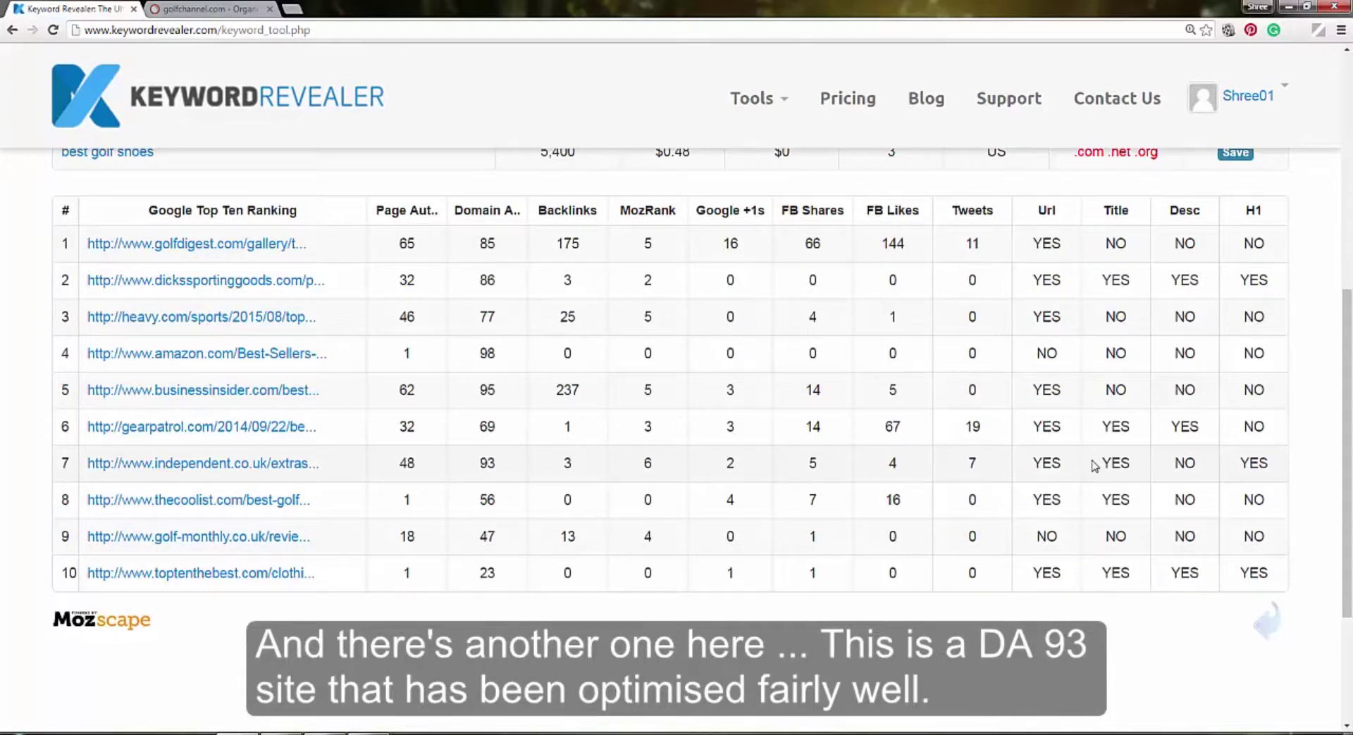
{"action": "left_click_drag", "start_coordinate": [1229, 451], "coordinate": [1288, 525]}
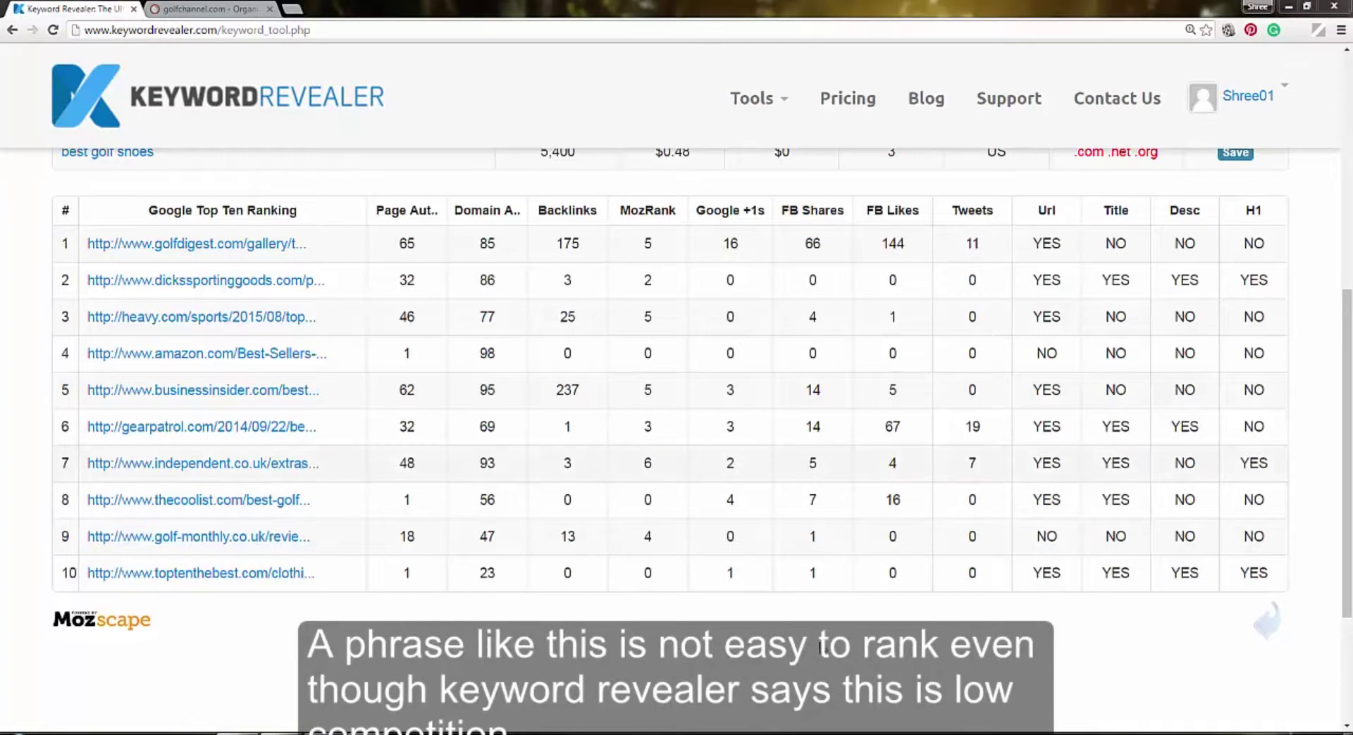
{"action": "left_click", "coordinate": [914, 627]}
Step: Compare the keyword difficulty score for "best golf shoes" with the strength of the sites in its top ten ranking
{"action": "scroll", "coordinate": [913, 627], "scroll_direction": "up", "scroll_amount": 1}
{"action": "scroll", "coordinate": [914, 627], "scroll_direction": "up", "scroll_amount": 4}
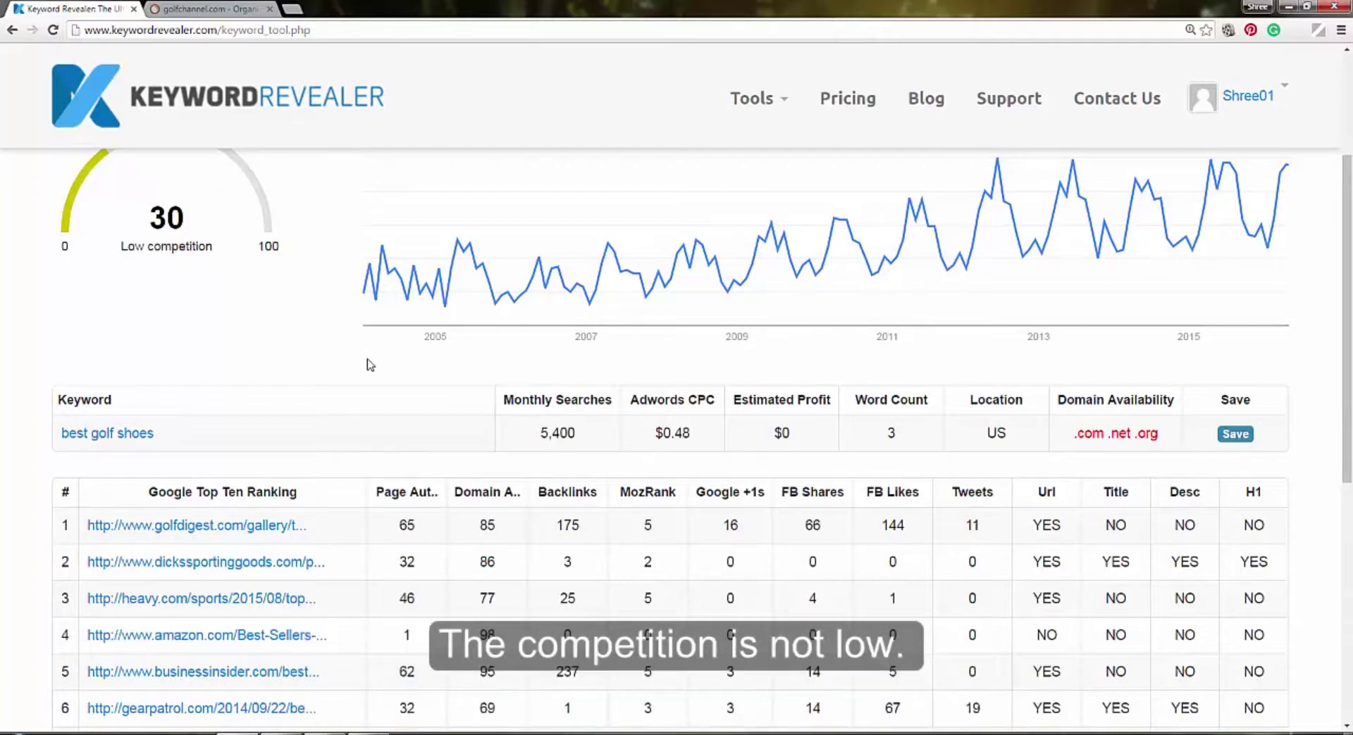
{"action": "scroll", "coordinate": [426, 380], "scroll_direction": "down", "scroll_amount": 2}
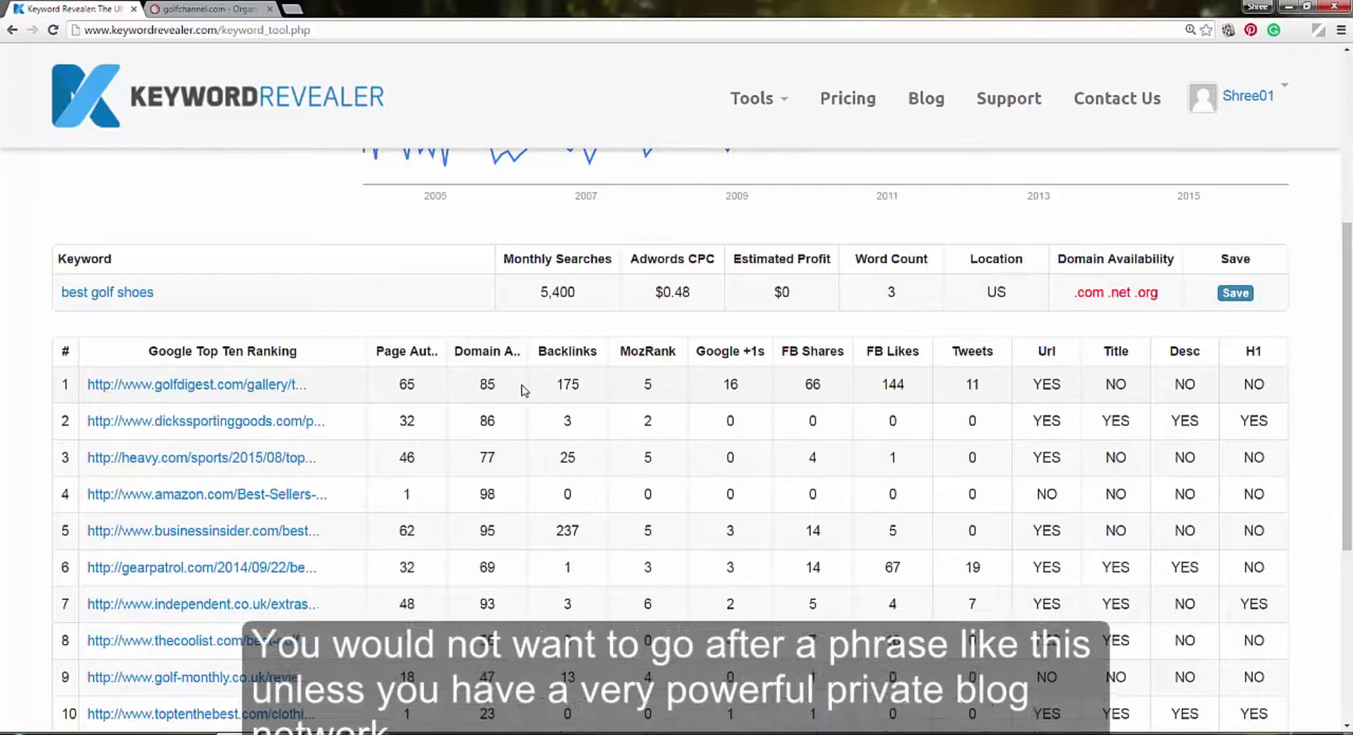
{"action": "scroll", "coordinate": [1198, 395], "scroll_direction": "up", "scroll_amount": 5}
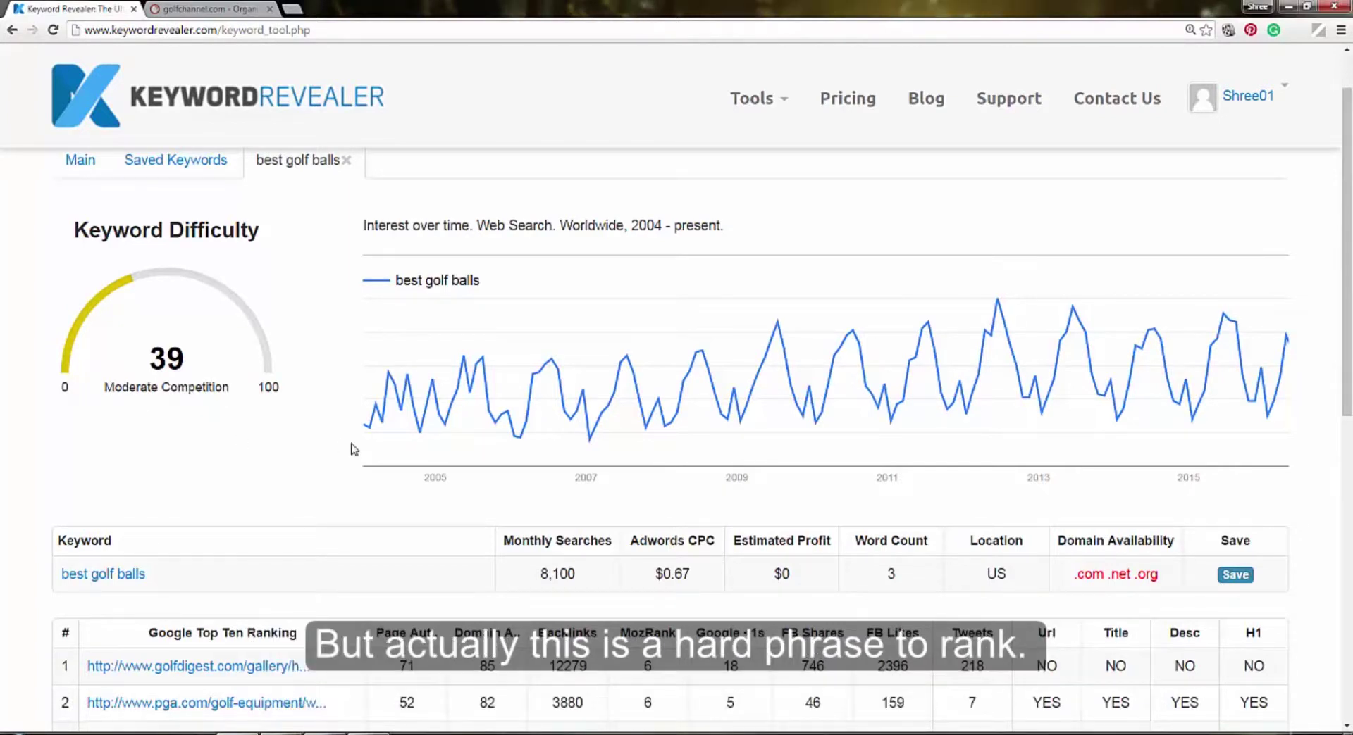
Step: Examine the domain authority, on-page optimisation and backlinks of pga.com in the top ten ranking for "best golf balls"
{"action": "scroll", "coordinate": [354, 449], "scroll_direction": "down", "scroll_amount": 2}
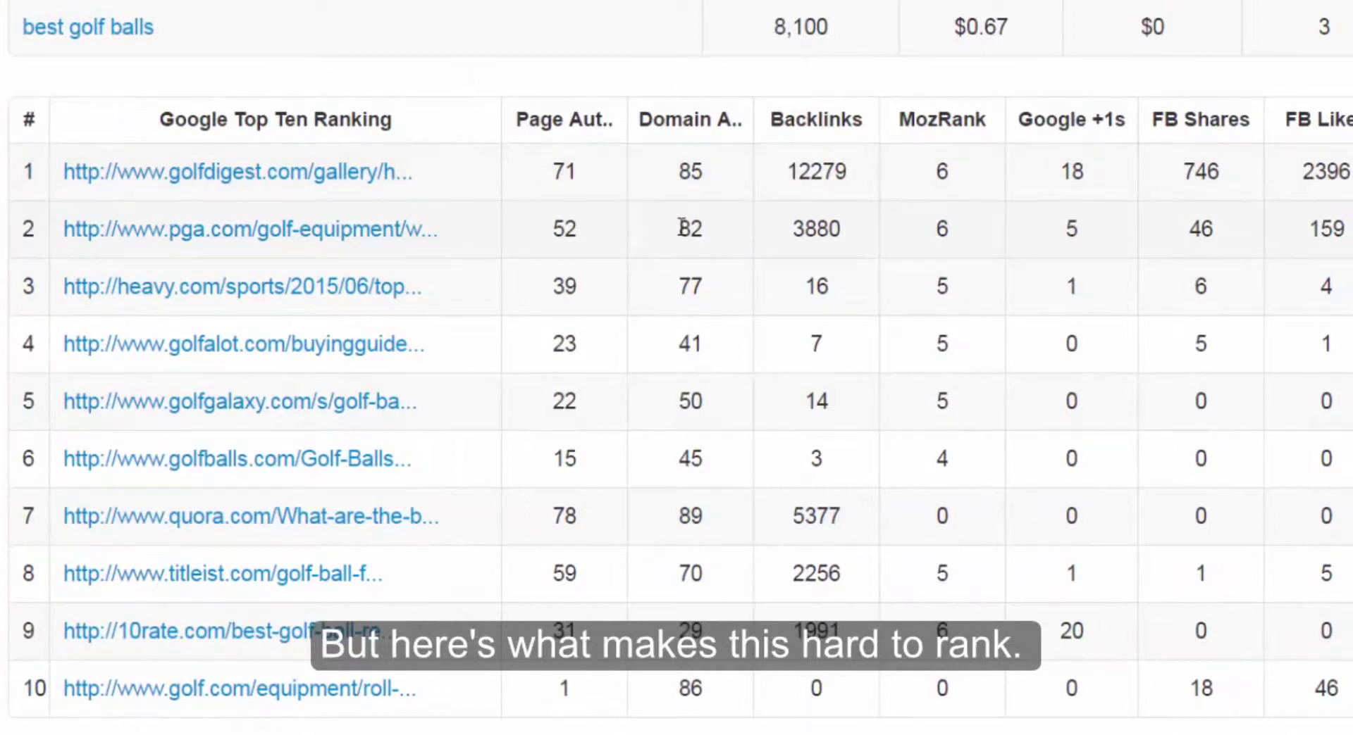
{"action": "left_click_drag", "start_coordinate": [681, 227], "coordinate": [710, 228]}
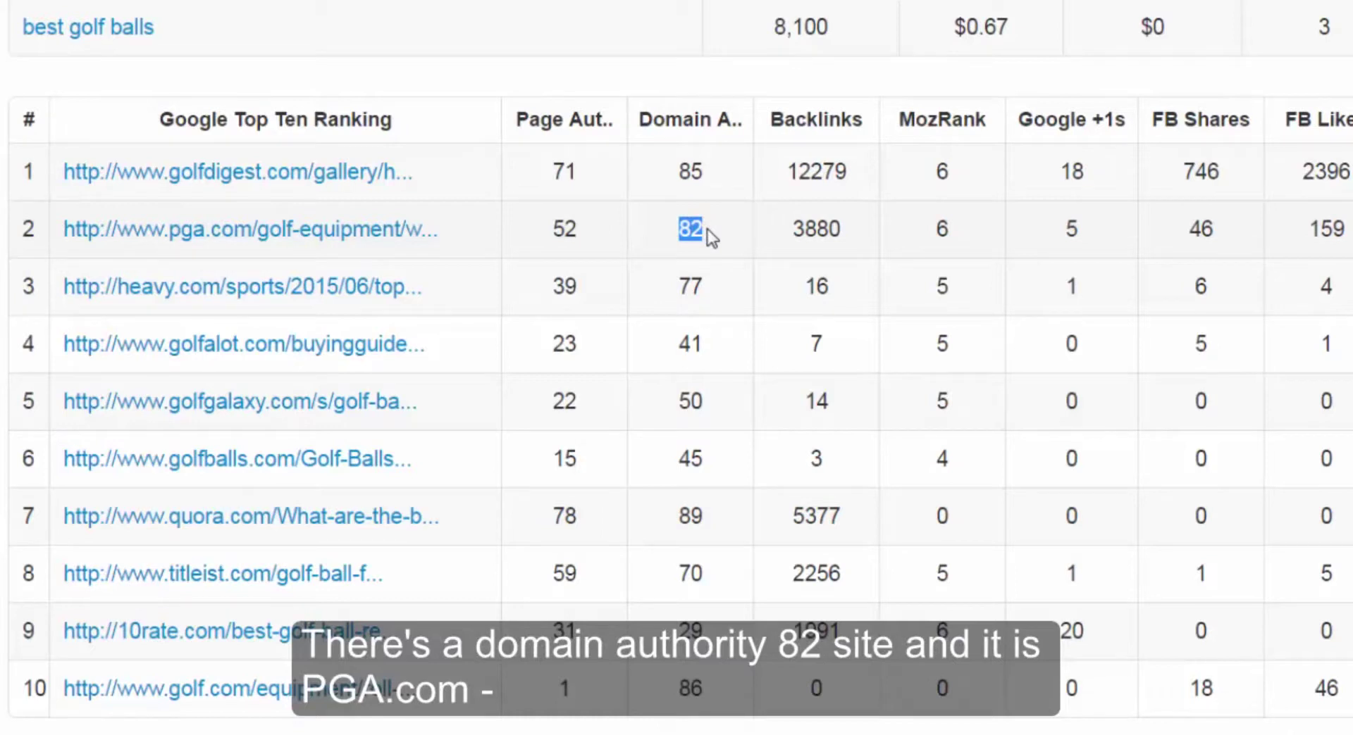
{"action": "left_click", "coordinate": [708, 229]}
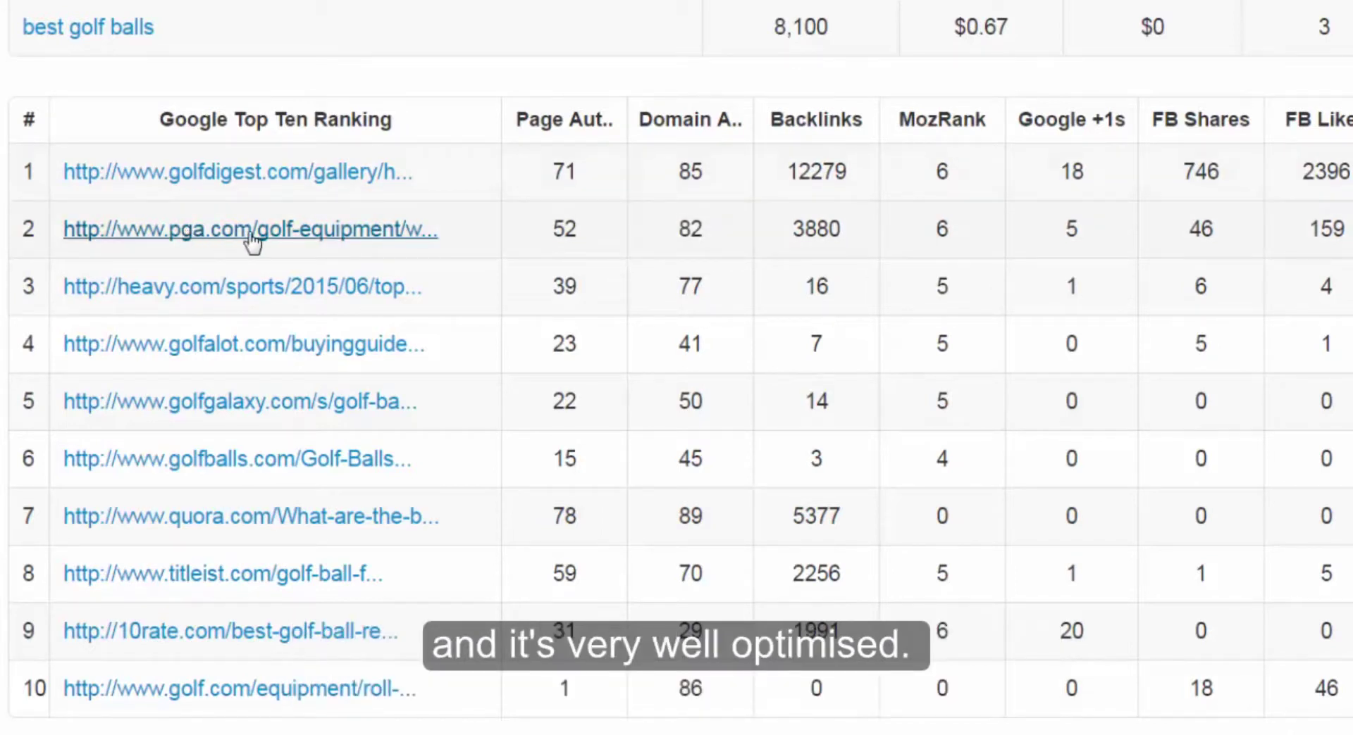
{"action": "left_click_drag", "start_coordinate": [1031, 351], "coordinate": [1273, 351]}
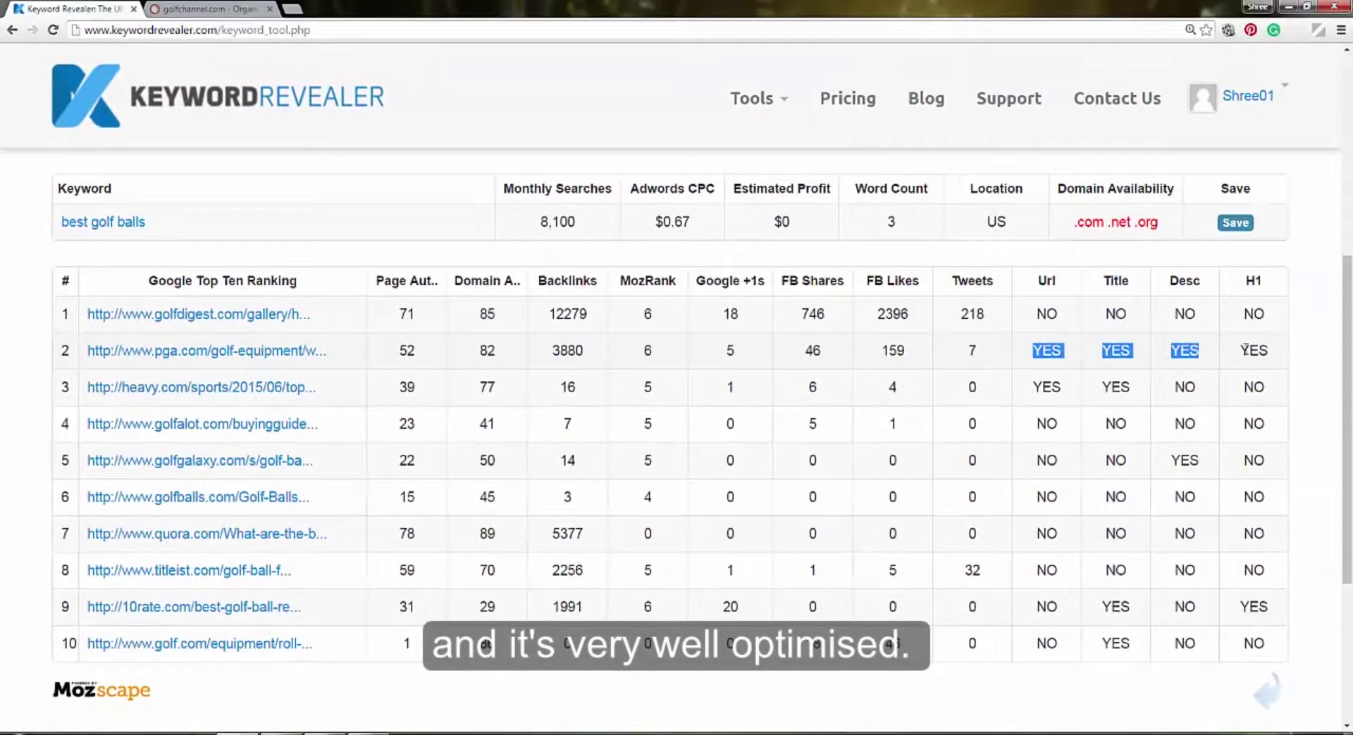
{"action": "left_click", "coordinate": [551, 350]}
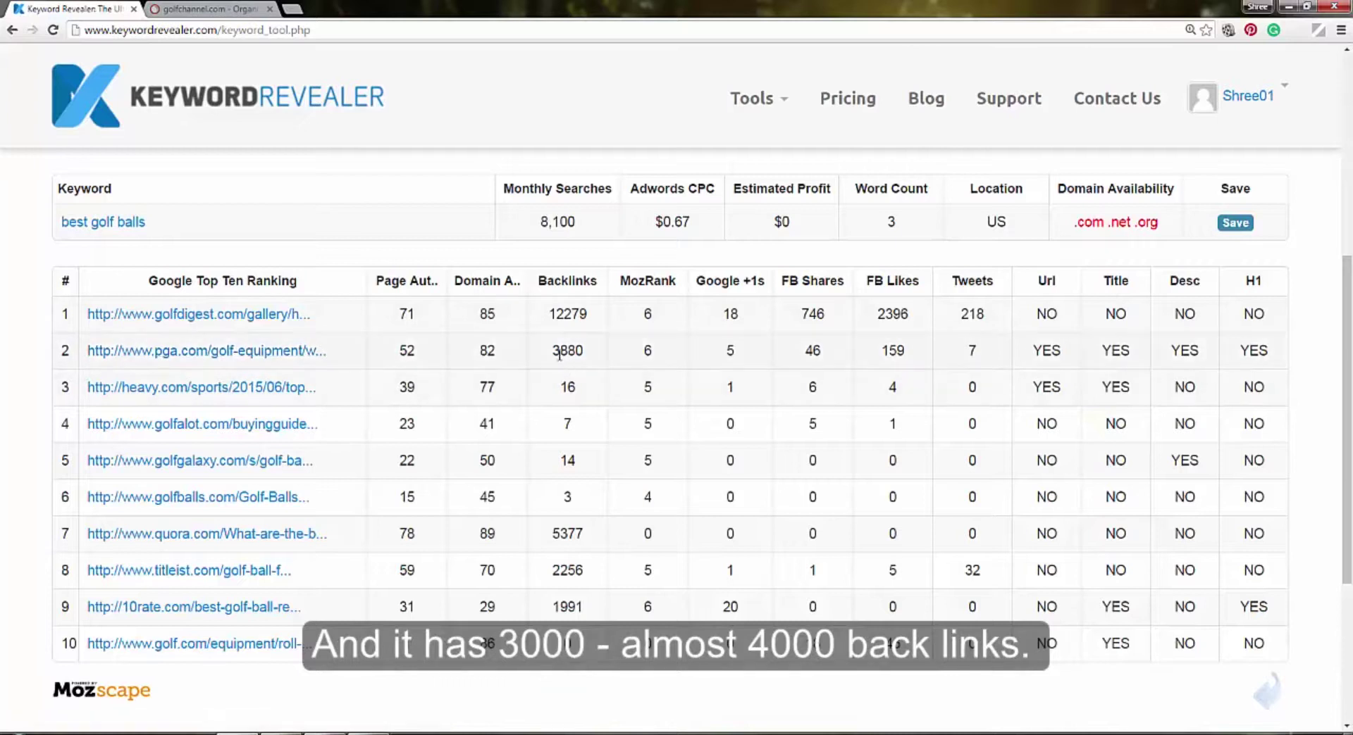
Step: Review the backlinks and the URL, title, description and H1 optimisation of the pga.com page ranking for "best golf balls"
{"action": "left_click_drag", "start_coordinate": [570, 346], "coordinate": [581, 348]}
{"action": "left_click", "coordinate": [638, 365]}
{"action": "left_click_drag", "start_coordinate": [1035, 350], "coordinate": [1264, 350]}
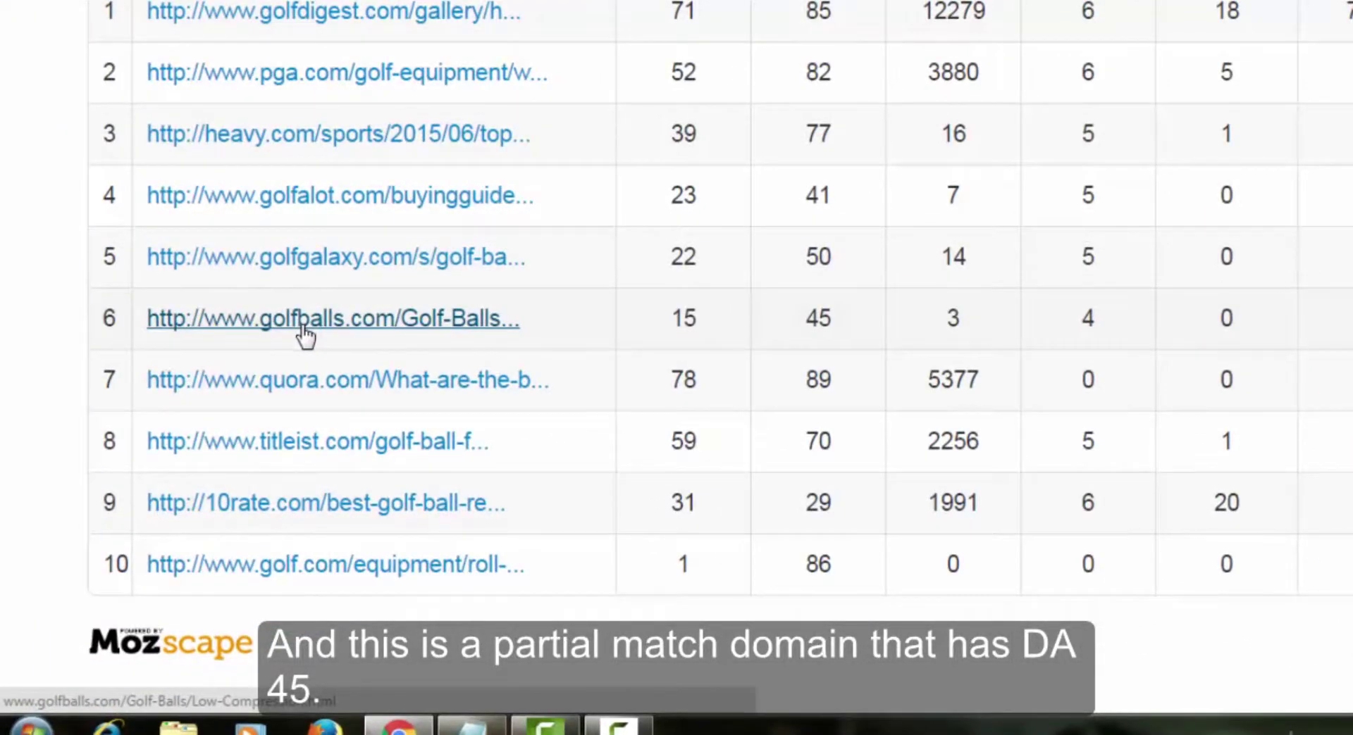
Step: Check the domain authority of golfballs.com and the title optimisation of golf.com in the top ten for "best golf balls"
{"action": "double_click", "coordinate": [832, 317]}
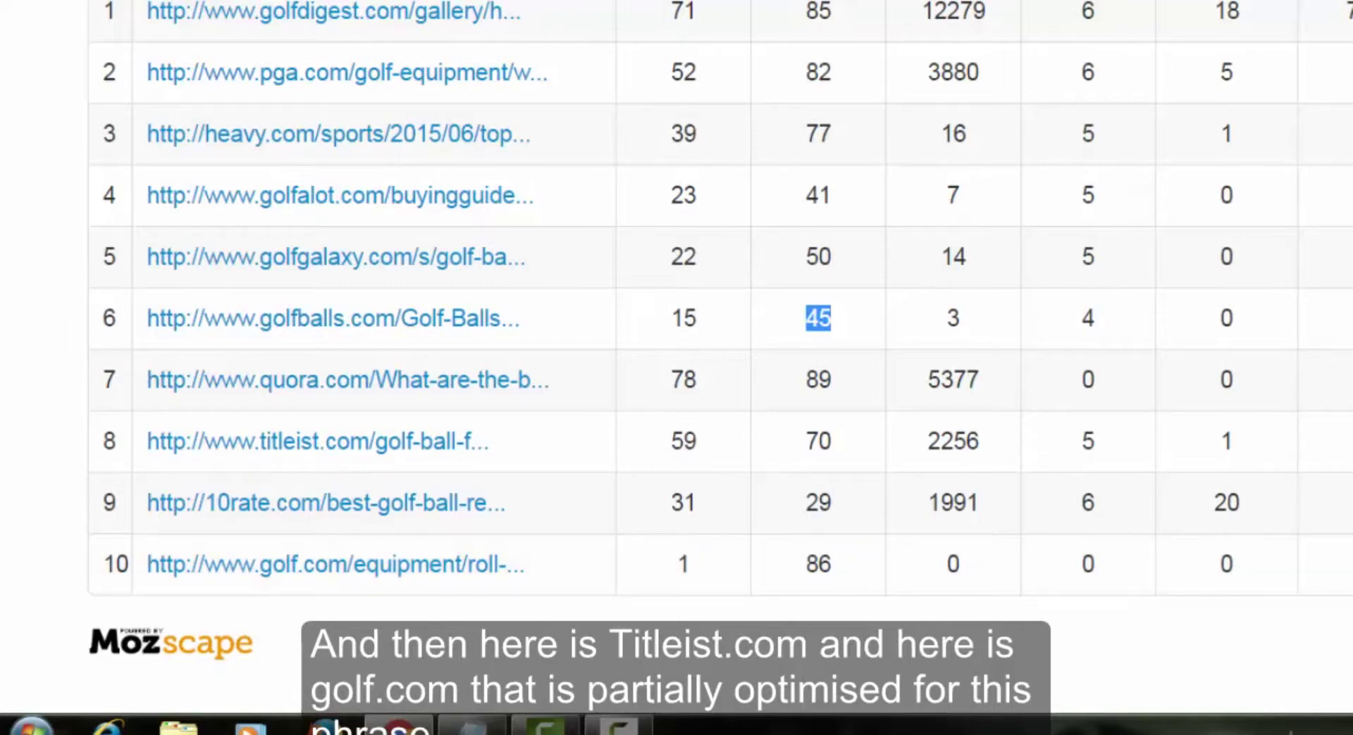
{"action": "left_click_drag", "start_coordinate": [1101, 643], "coordinate": [1132, 641]}
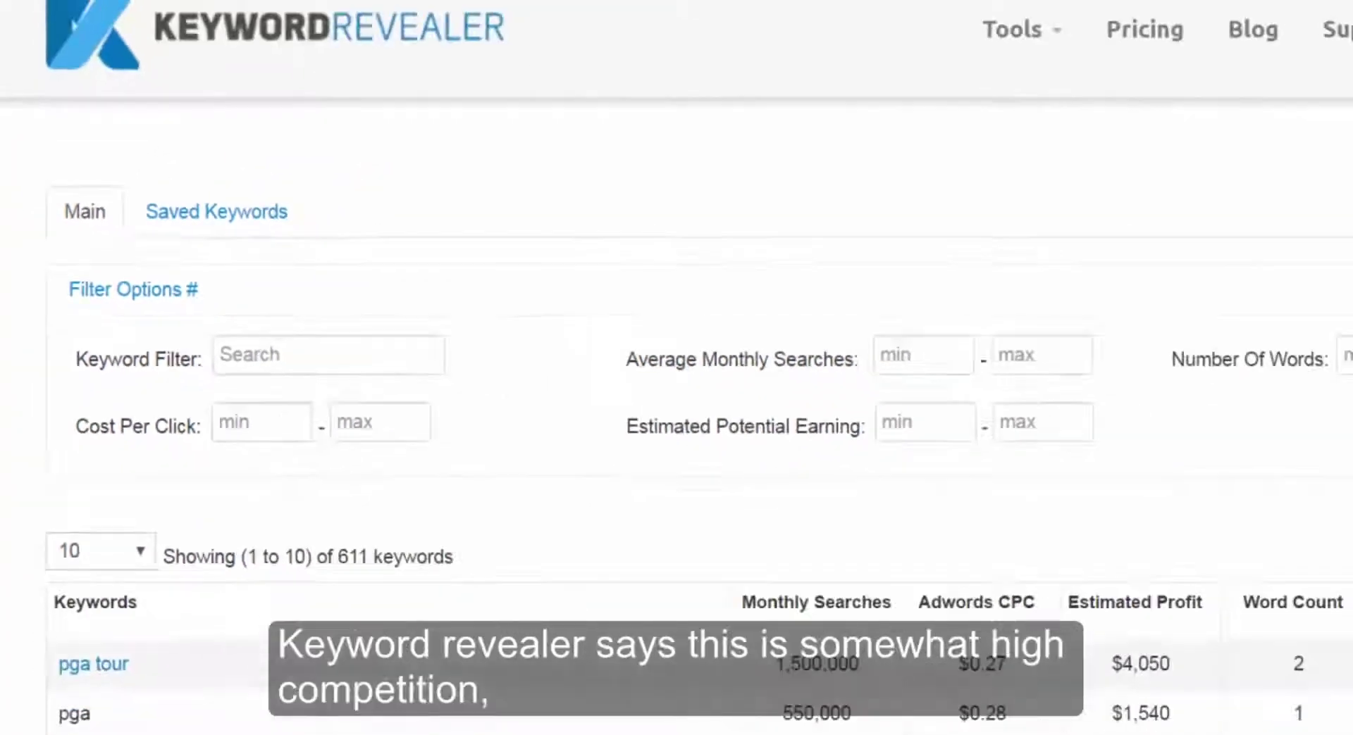
Step: Evaluate the keyword "pga tour" and check its keyword difficulty rating
{"action": "left_click", "coordinate": [1238, 567]}
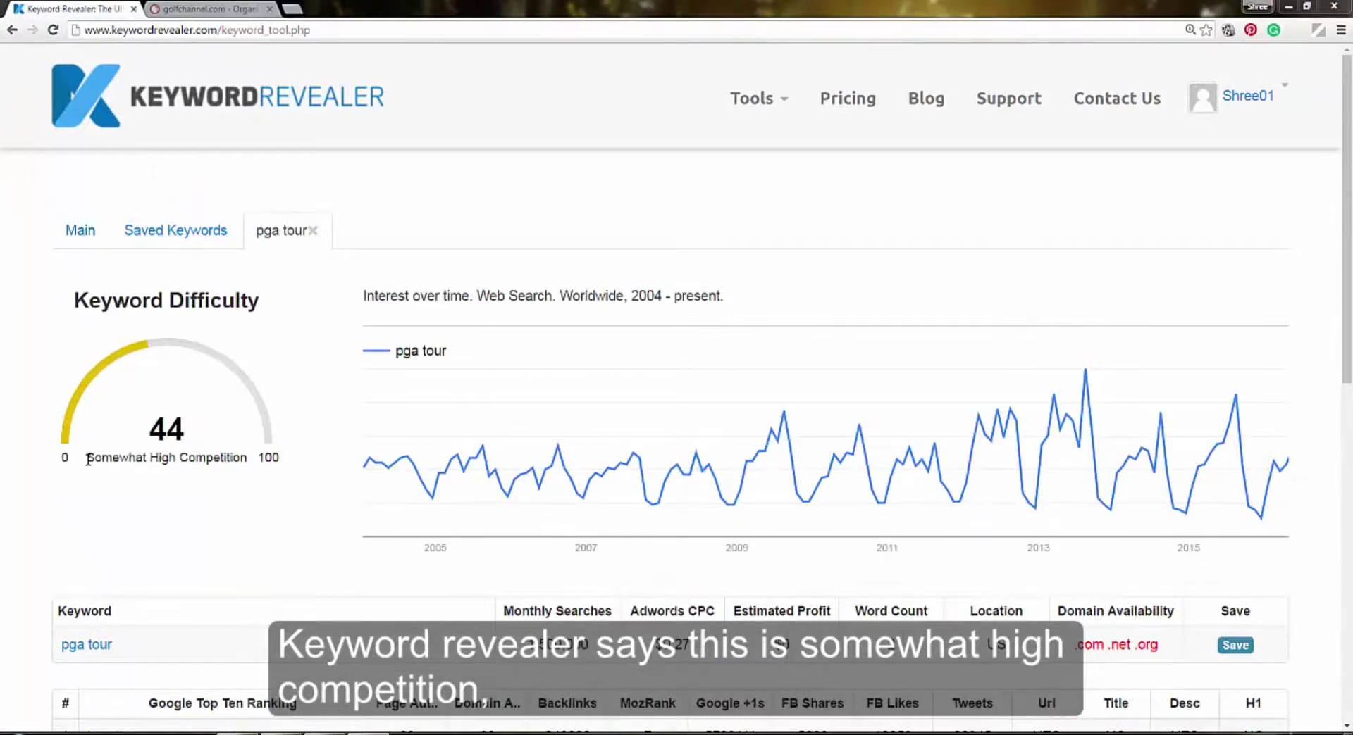
{"action": "left_click_drag", "start_coordinate": [88, 458], "coordinate": [246, 458]}
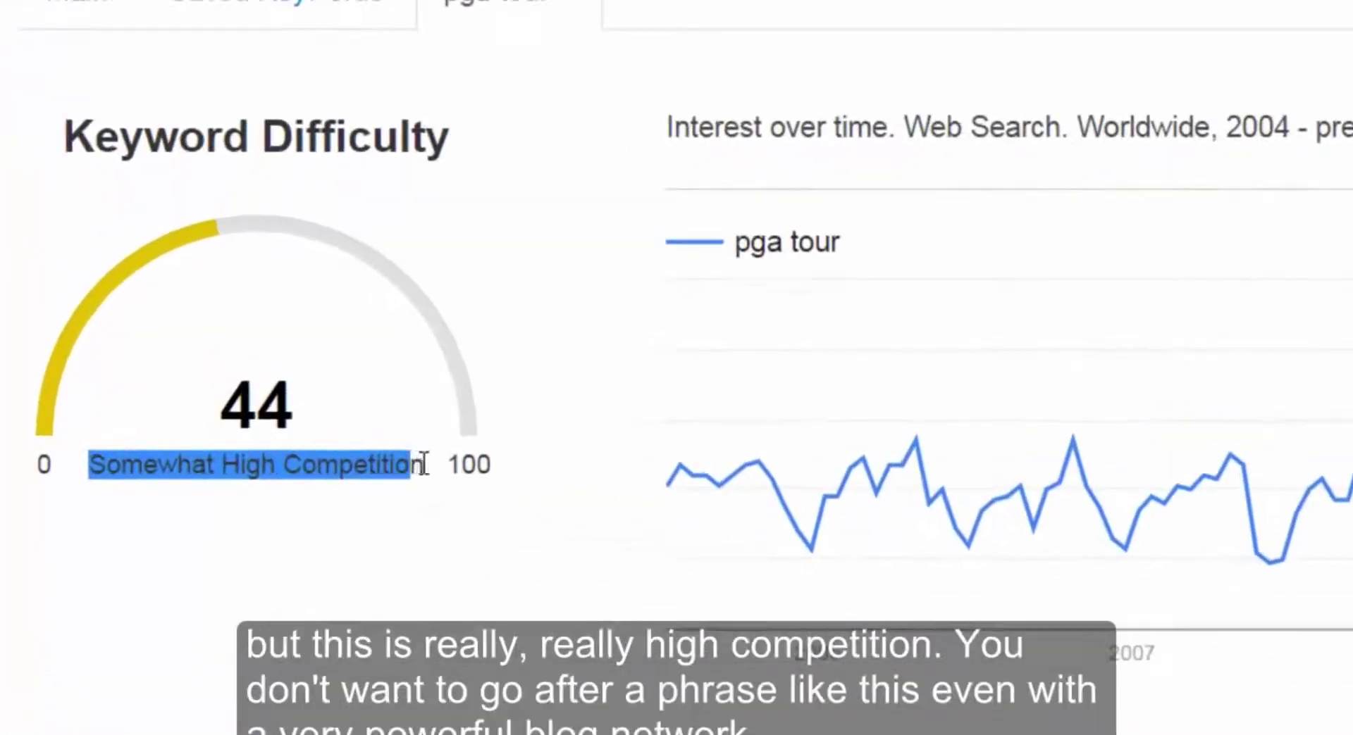
{"action": "left_click_drag", "start_coordinate": [424, 465], "coordinate": [448, 565]}
{"action": "left_click", "coordinate": [458, 596]}
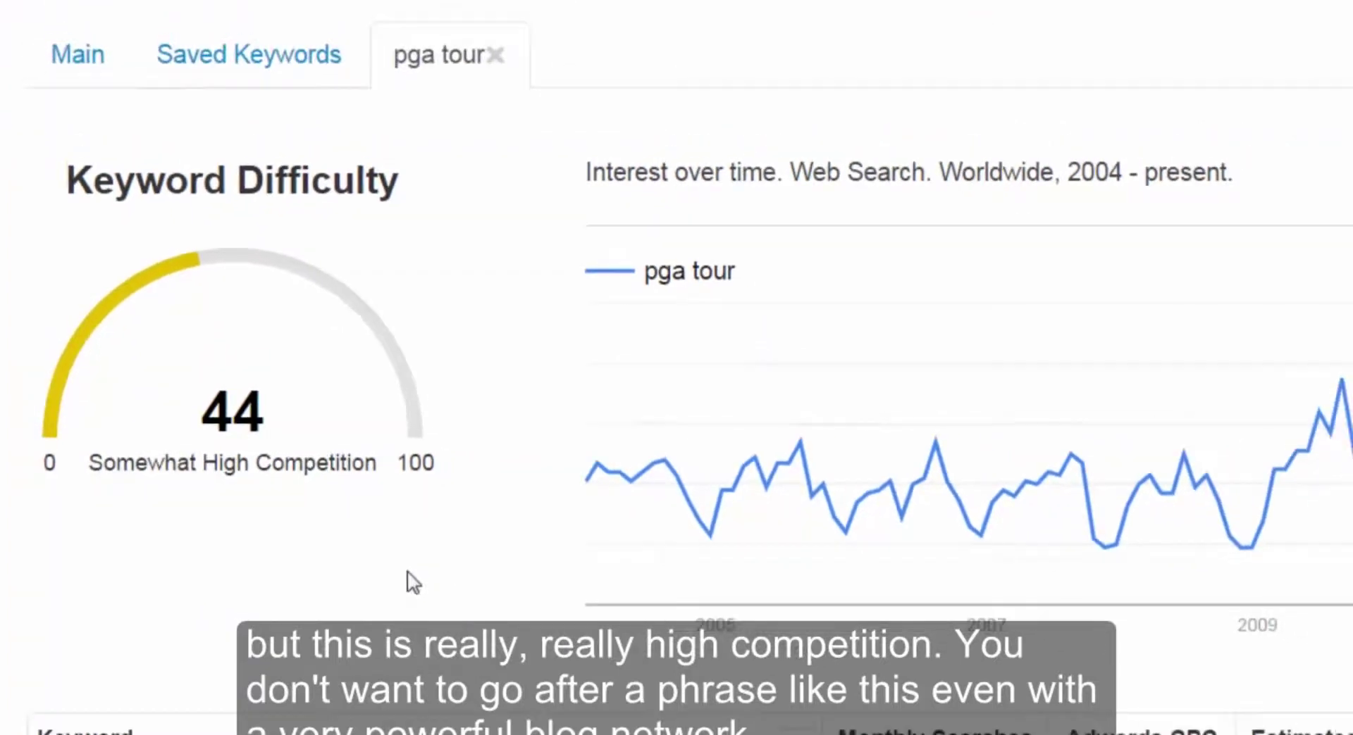
Step: Examine the domain authority, backlinks and on-page optimisation of pgatour.com in the top ten ranking for "pga tour"
{"action": "scroll", "coordinate": [413, 583], "scroll_direction": "down", "scroll_amount": 3}
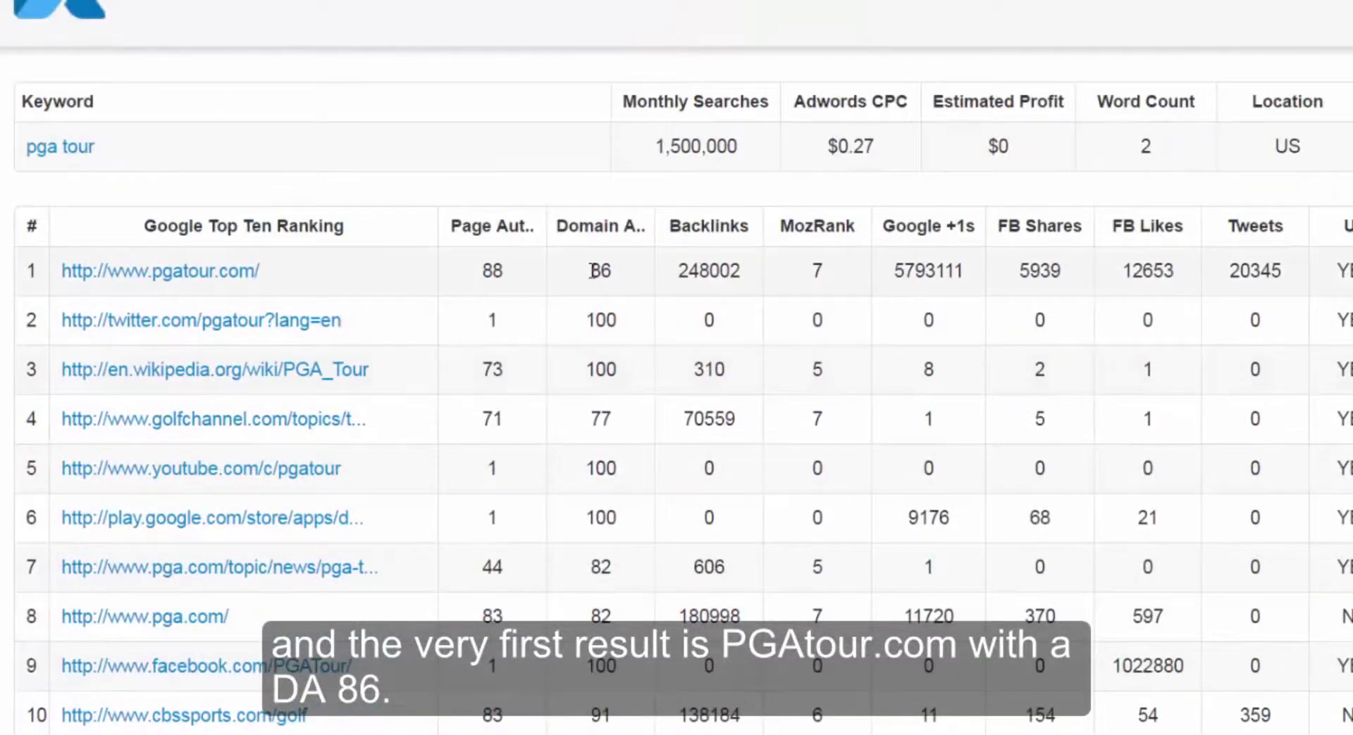
{"action": "left_click_drag", "start_coordinate": [591, 270], "coordinate": [614, 271]}
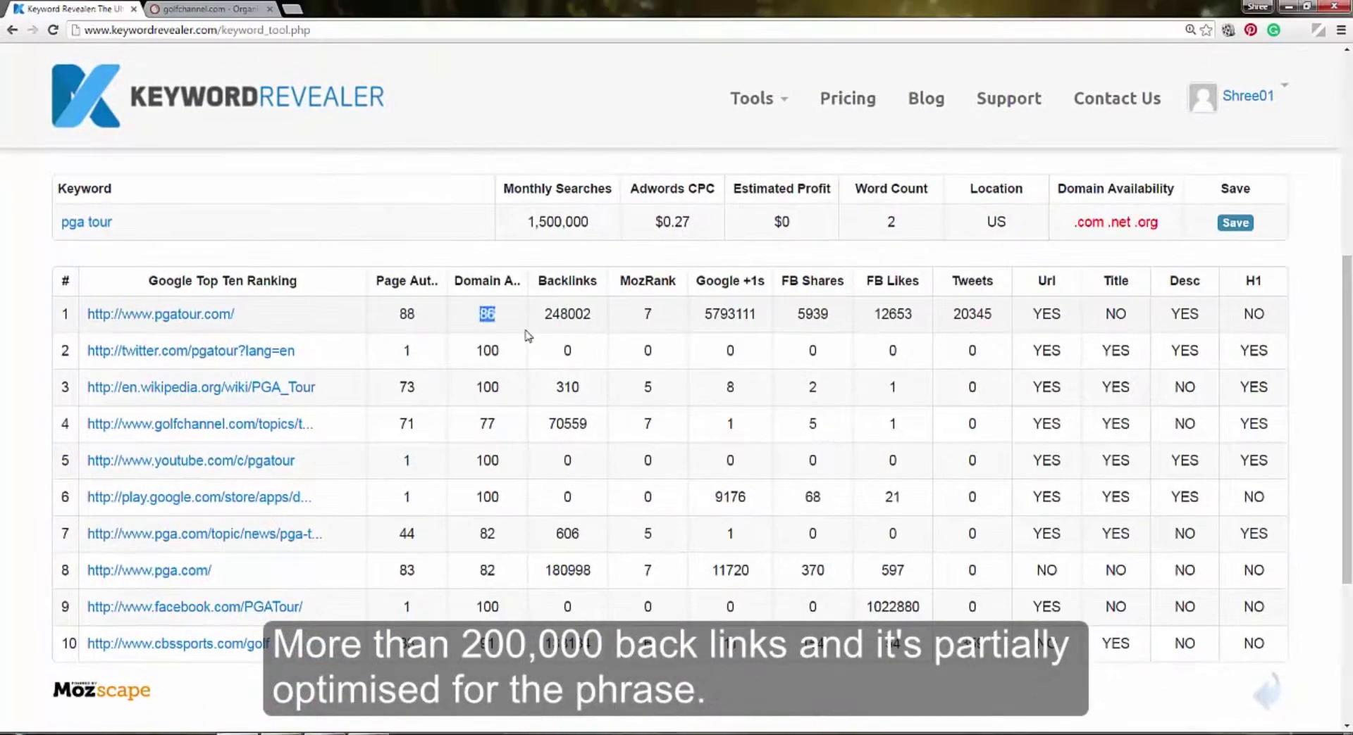
{"action": "left_click", "coordinate": [544, 324]}
{"action": "left_click_drag", "start_coordinate": [1061, 313], "coordinate": [1208, 311]}
{"action": "left_click", "coordinate": [1299, 311]}
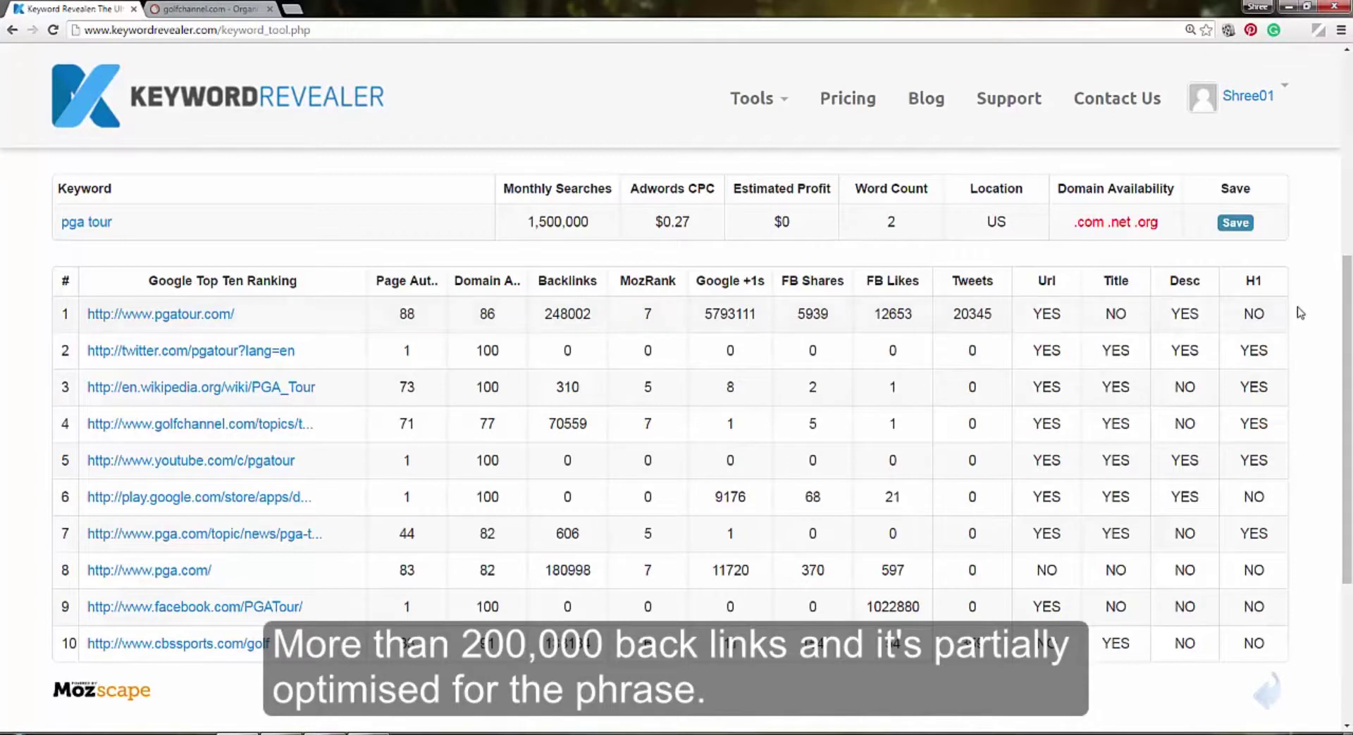